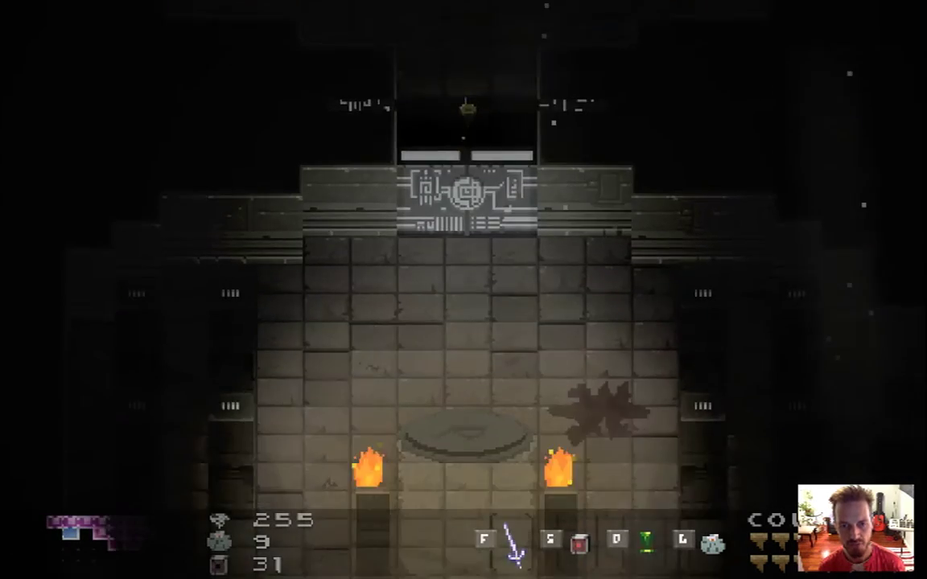
Step: Leave the current dungeon session and return to the game's title screen
key("Escape")
key("Down")
key("Return")
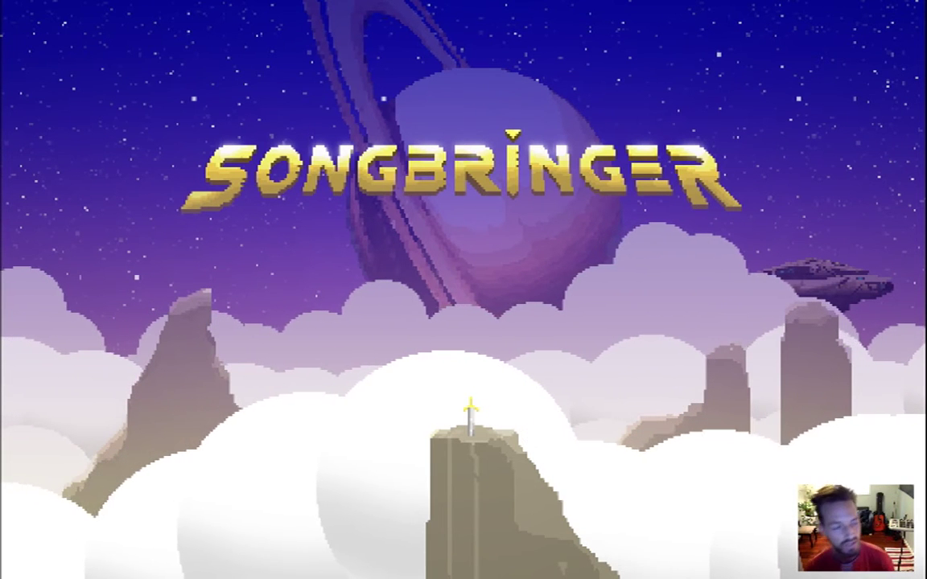
Step: Switch to Safari and post the drafted tweet announcing the day 295 Songbringer gamedev stream
key("super+Tab")
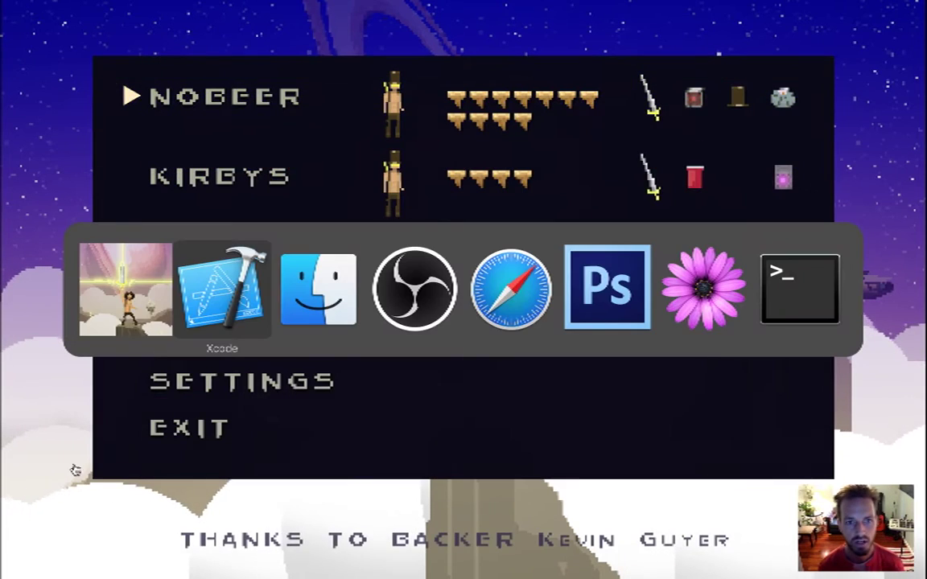
left_click(221, 288)
key("super+Tab")
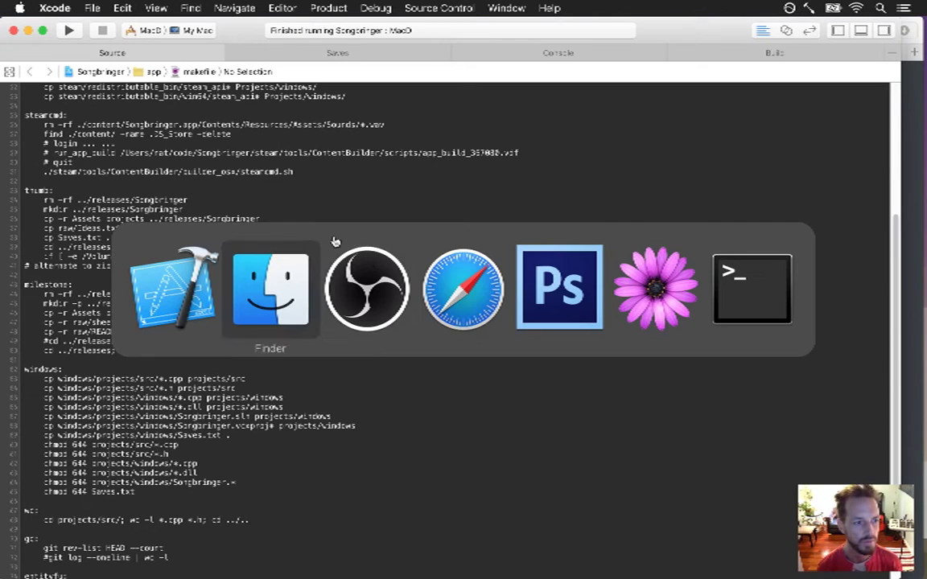
left_click(479, 293)
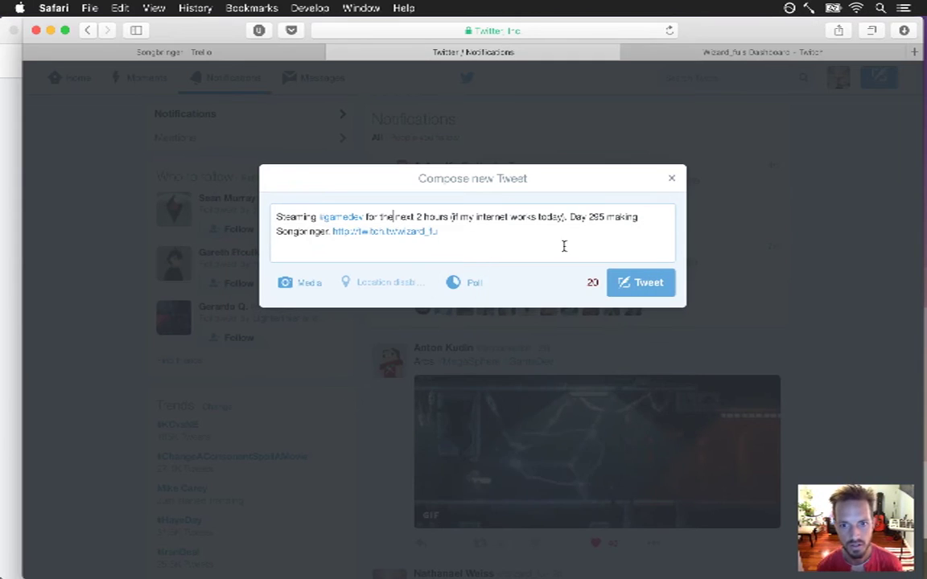
left_click(641, 283)
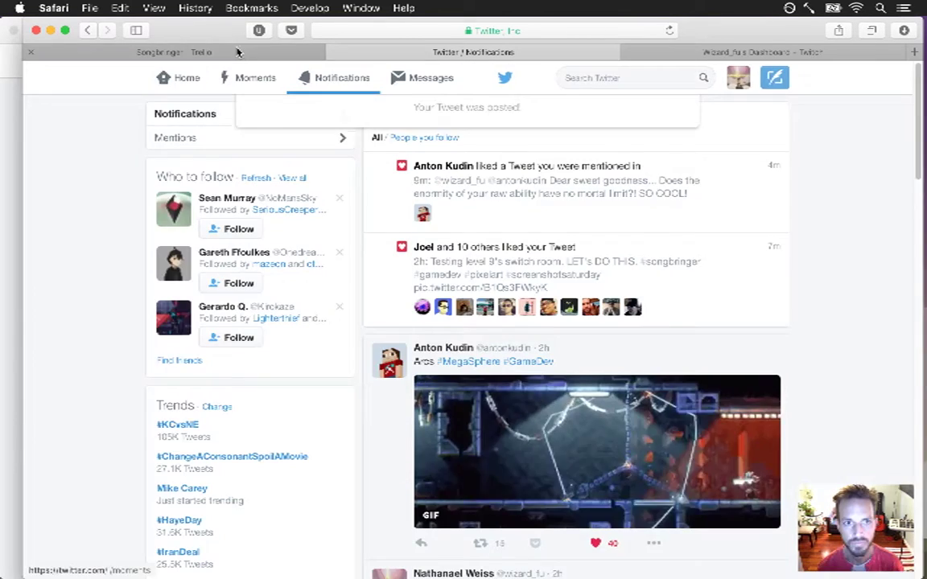
left_click(222, 50)
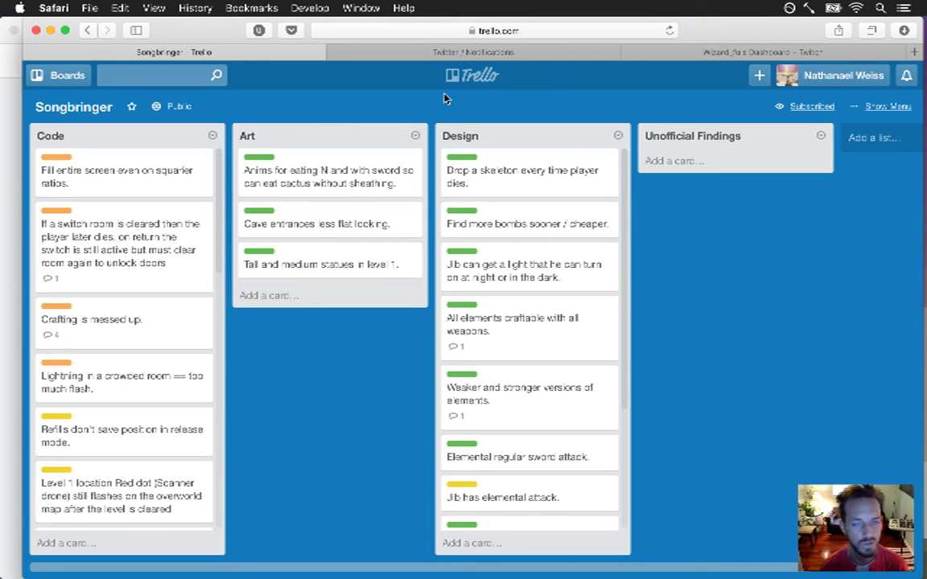
left_click(603, 32)
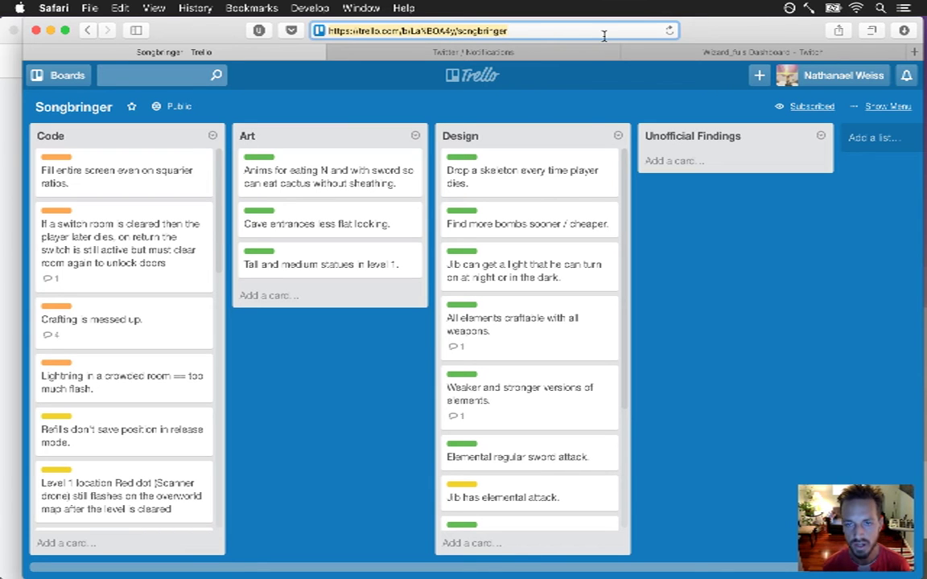
left_click(596, 109)
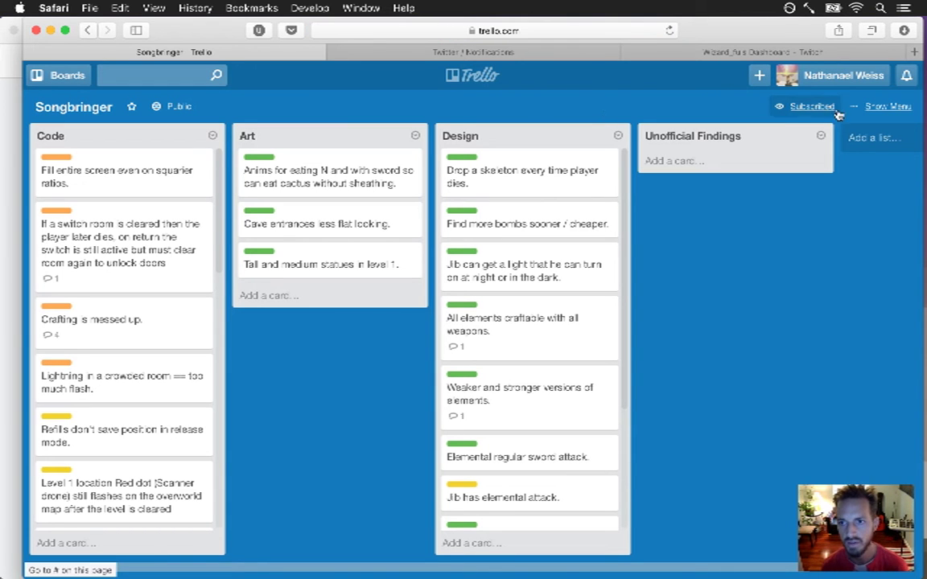
left_click(888, 107)
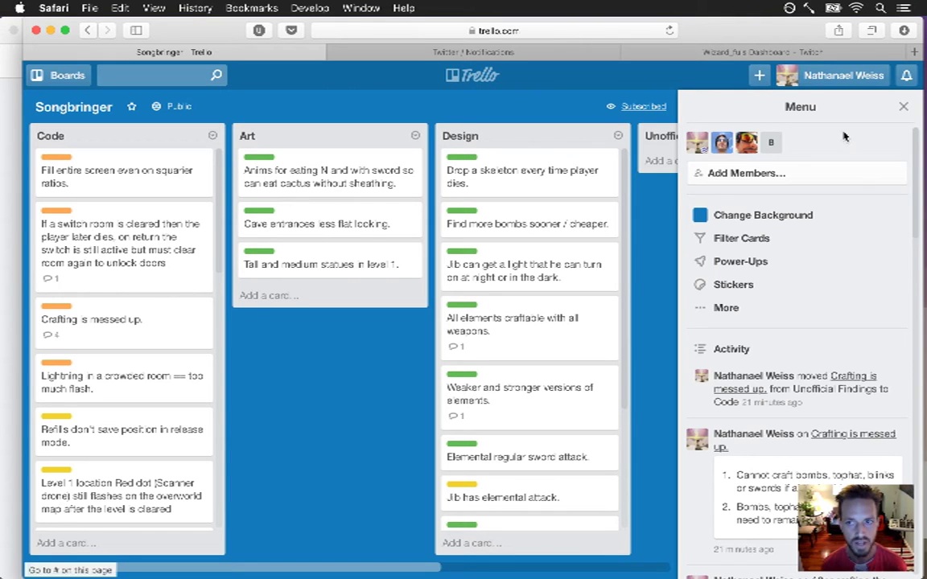
left_click(902, 107)
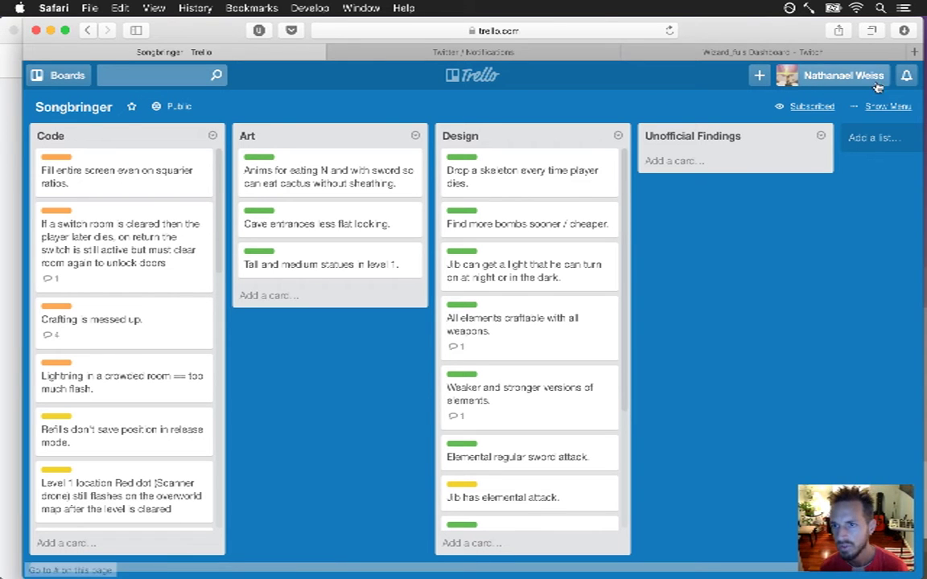
left_click(885, 107)
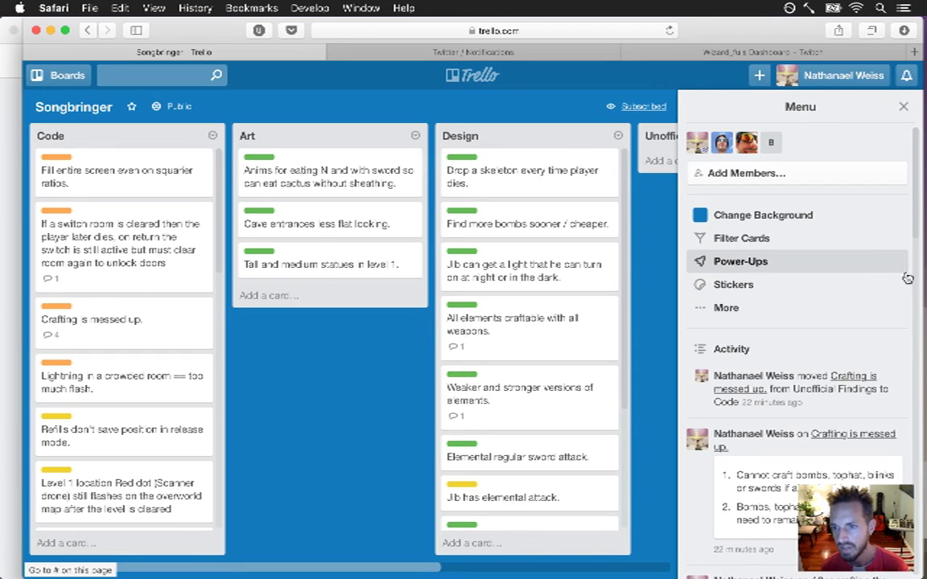
left_click(744, 309)
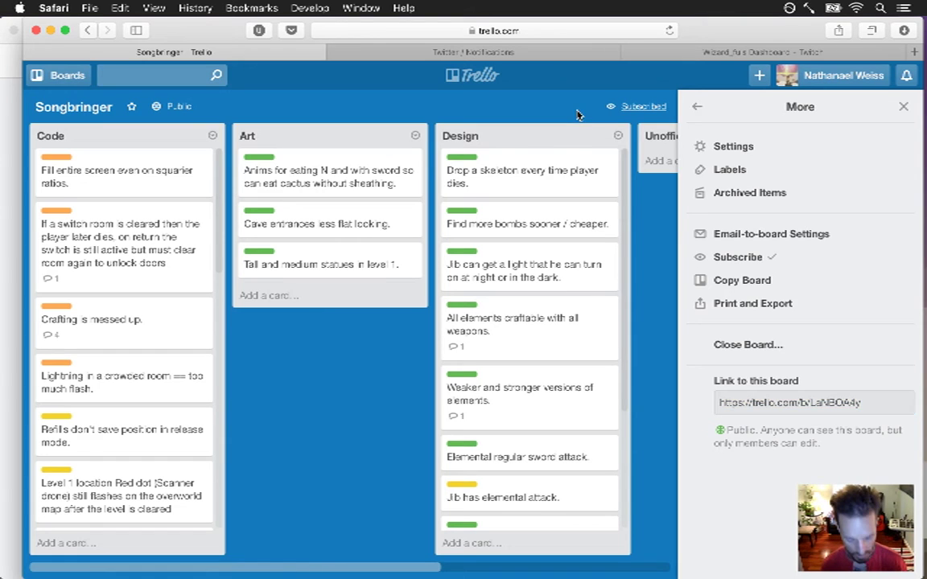
Step: Open the Twitch chat at twitch.tv/wizard_fu/chat?popout= in a new tab and post the Trello board link there
key("super+t")
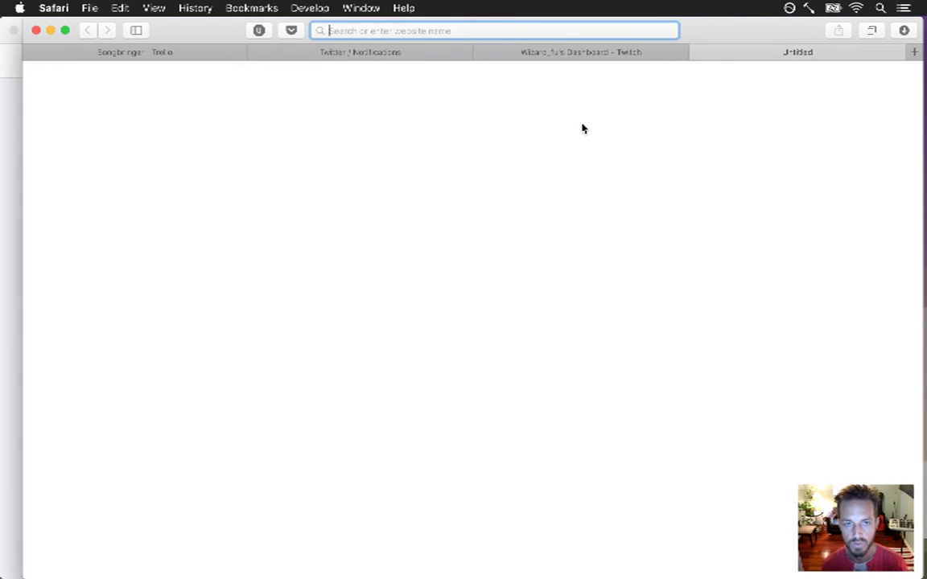
type("twitch.tv/")
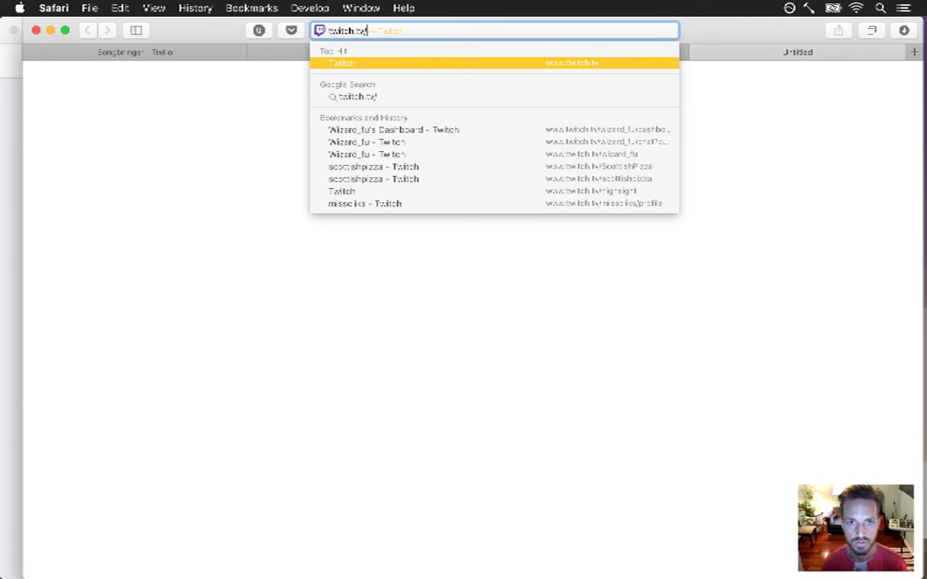
type("wi")
type("zard_fu/chat?popout=")
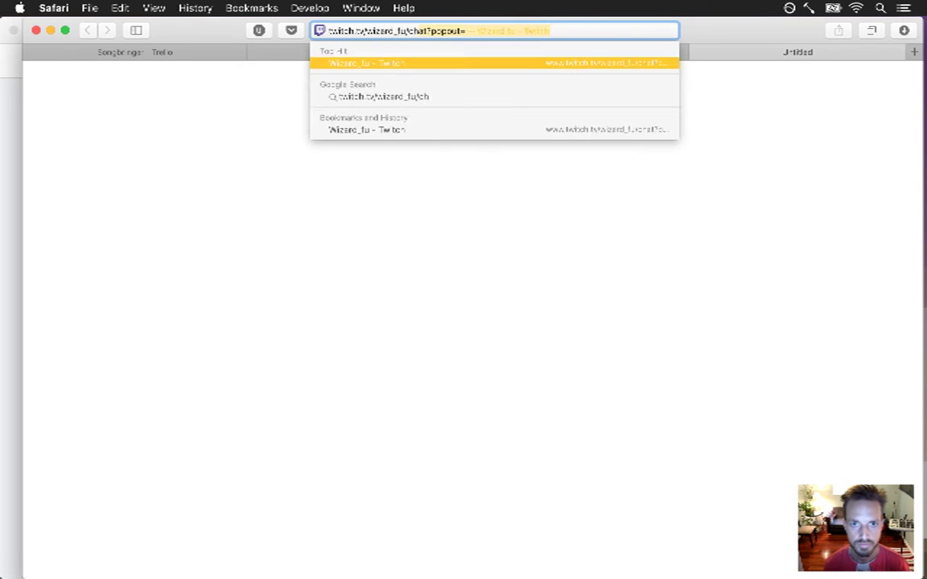
key("Return")
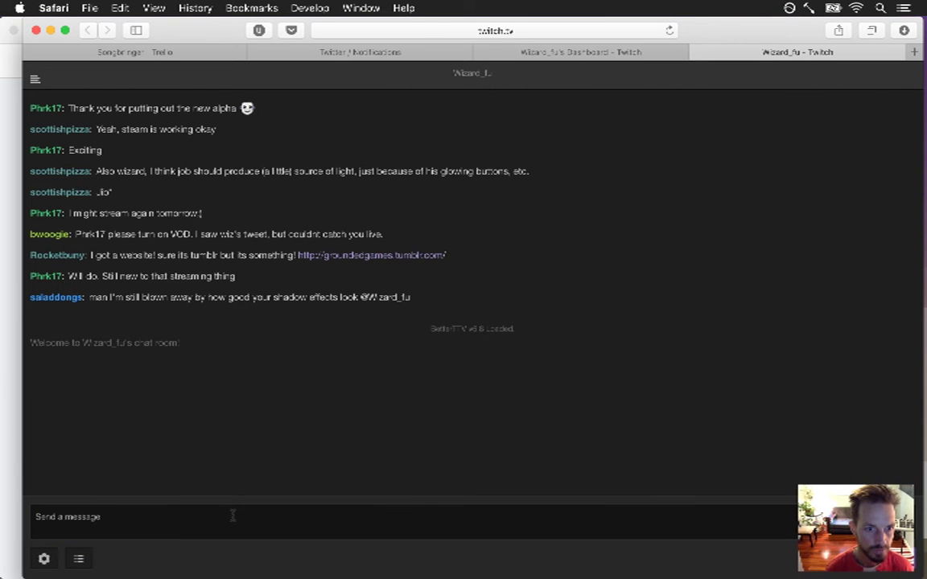
key("Return")
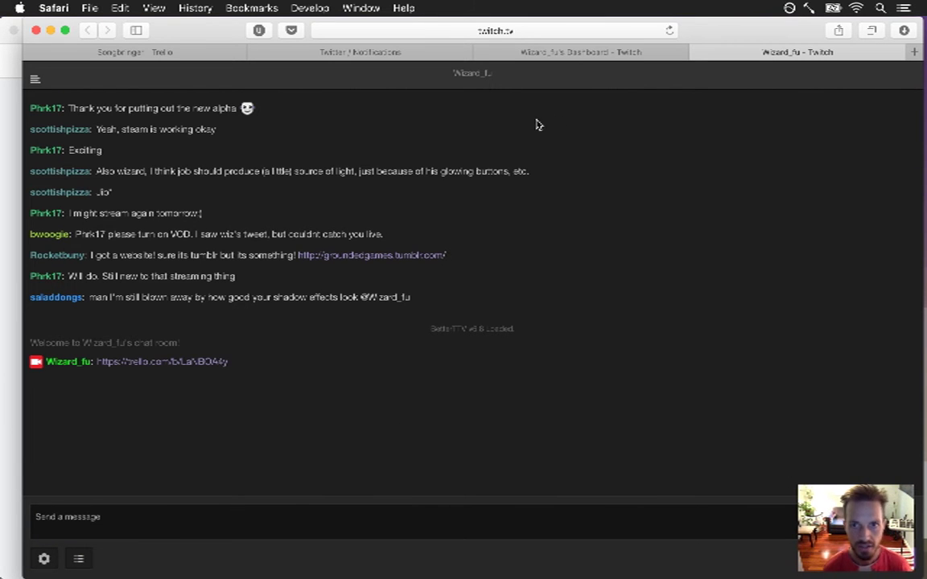
Step: Close the pop-out chat page, go back to the Songbringer Trello board and hide its extra options
left_click(697, 53)
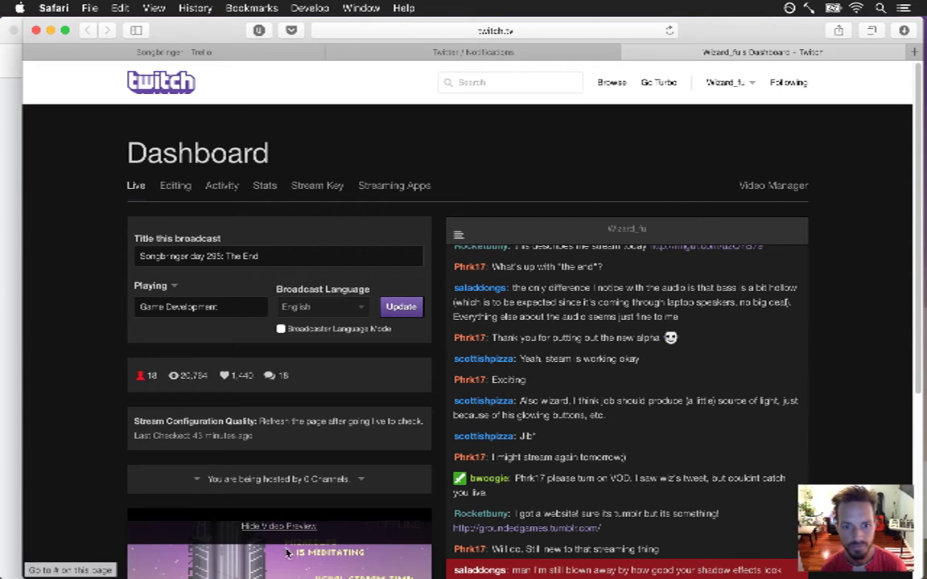
left_click(535, 53)
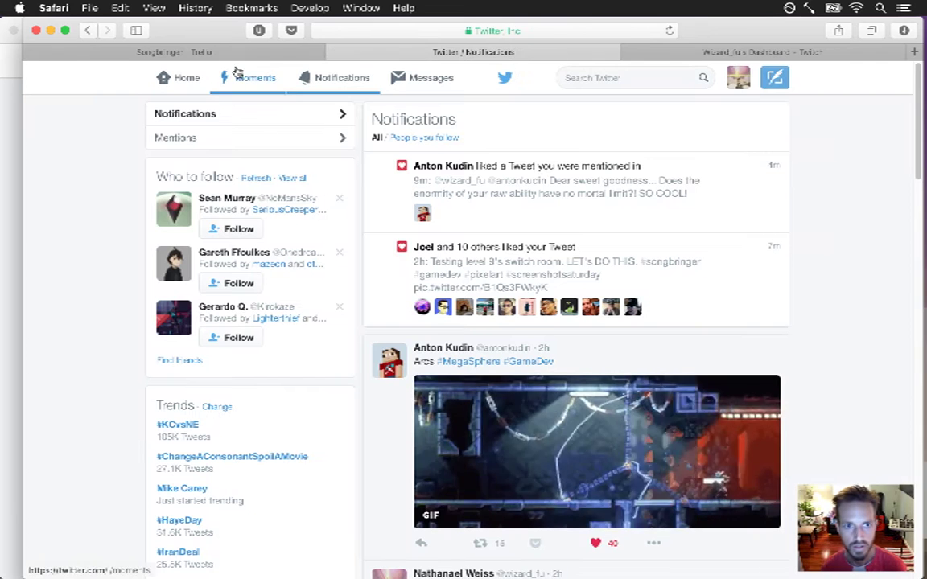
left_click(174, 52)
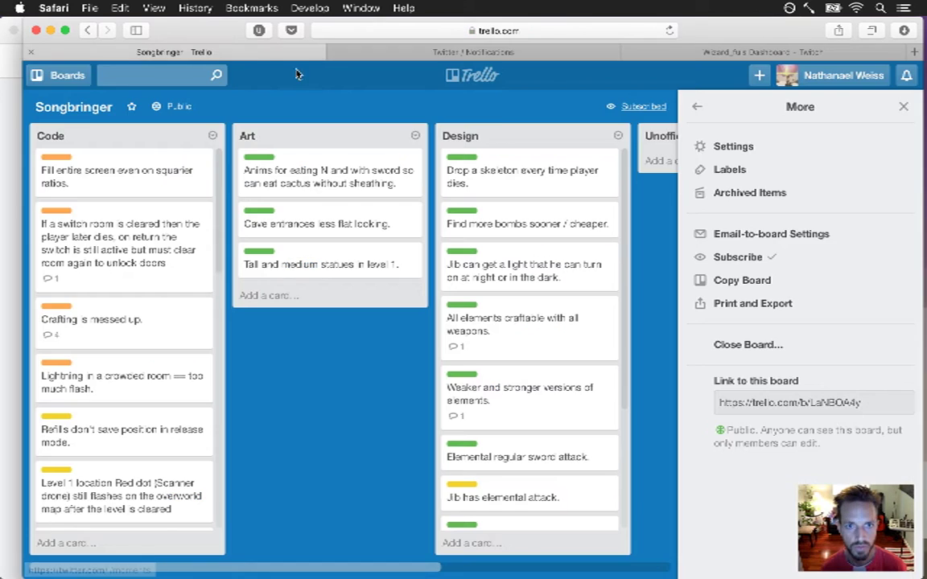
left_click(901, 107)
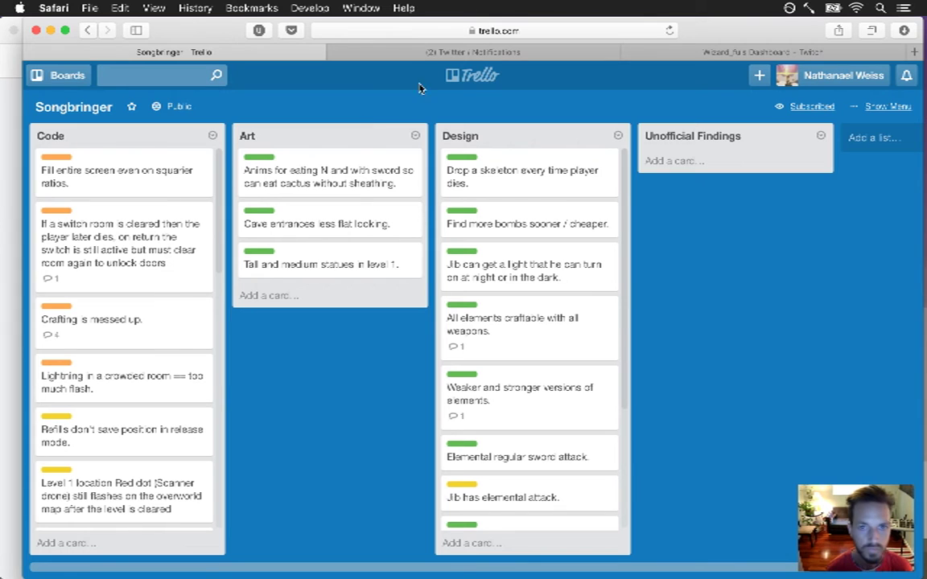
Step: Close the Twitter notifications page and return to the Songbringer Trello board
left_click(441, 51)
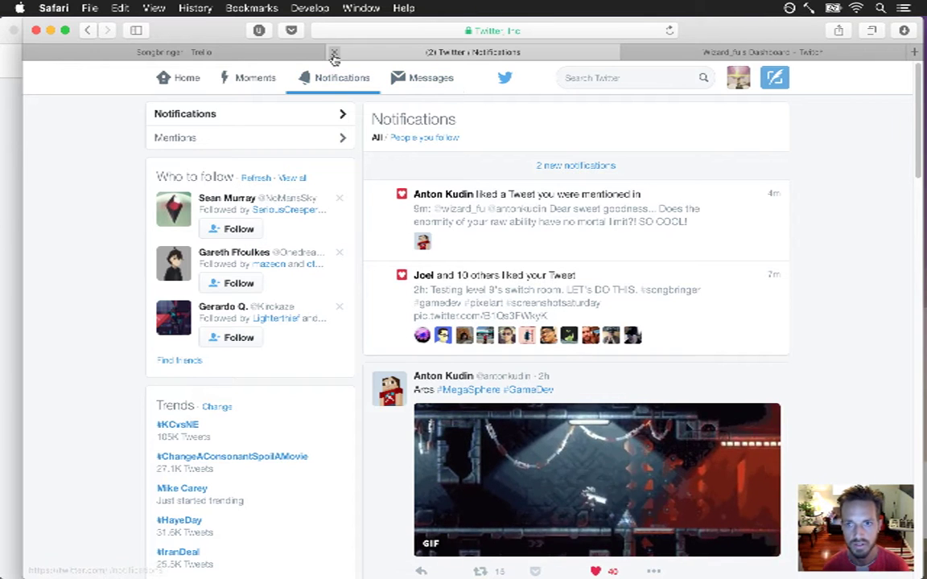
left_click(334, 52)
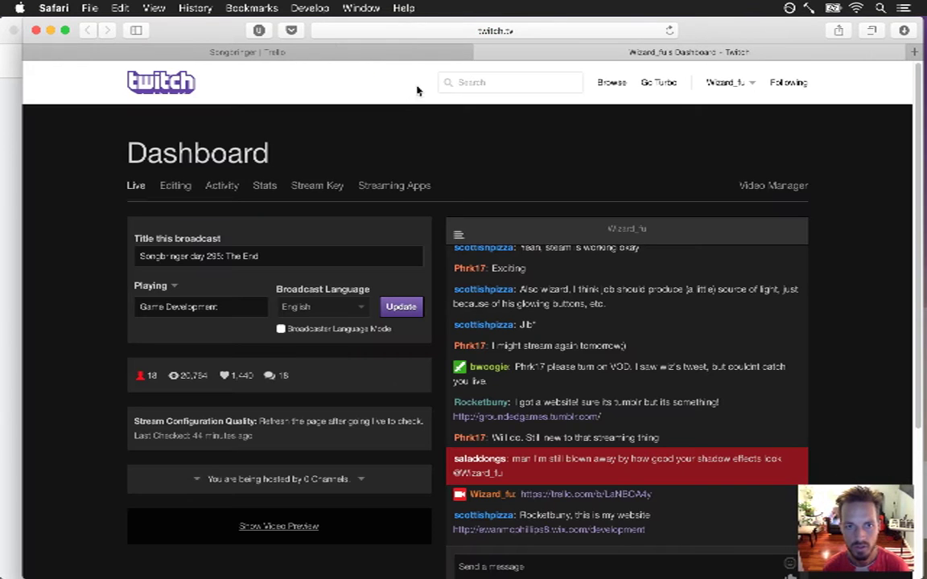
left_click(373, 53)
Step: Switch to Xcode and run the Songbringer project to start the game
key("super+Tab")
key("Tab")
key("Tab")
key("Tab")
left_click(283, 329)
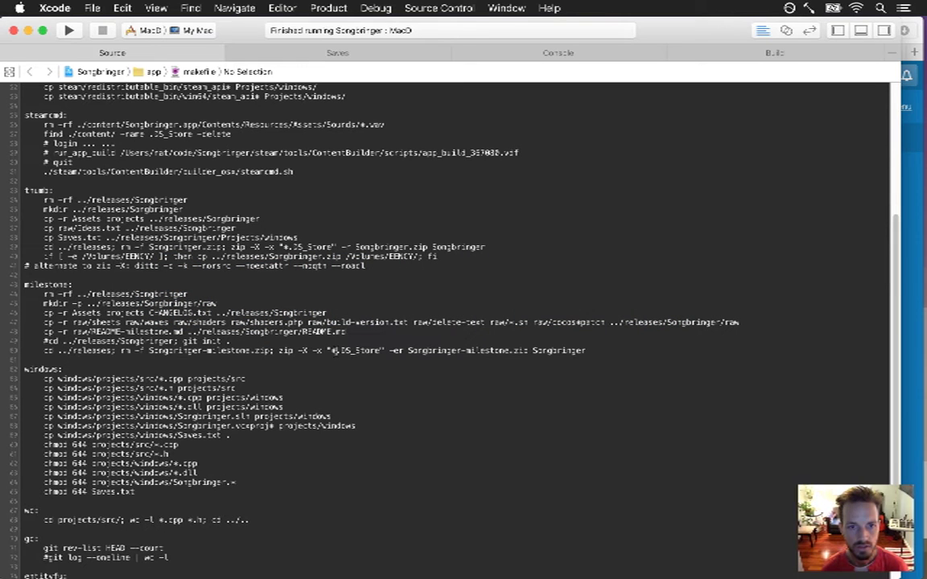
key("super+r")
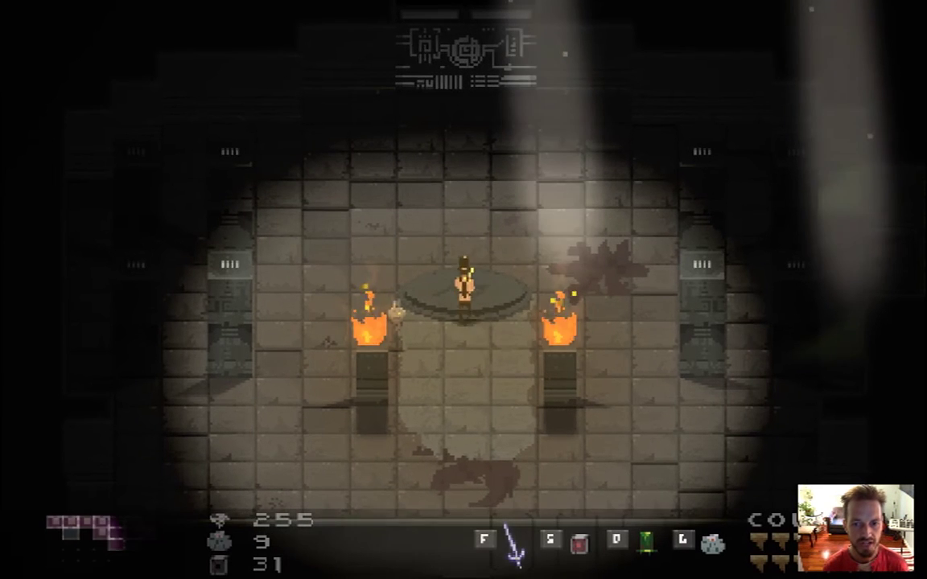
Step: Enable invincibility in the running game and move the character up into the neighbouring dungeon room
key("w")
key("g")
key("i")
key("w")
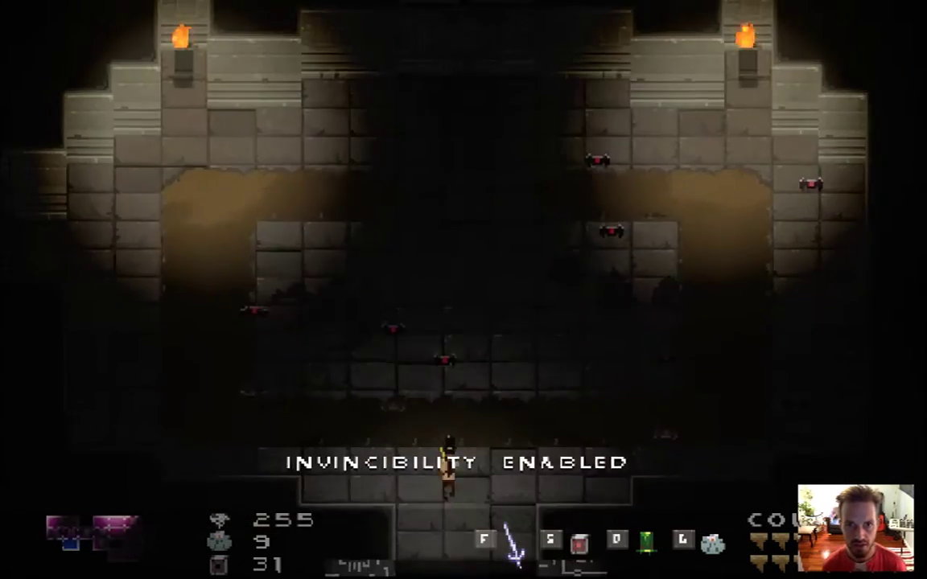
Step: Move the character through the connected dungeon rooms to the torch-lit room crowded with horned enemies
key("w")
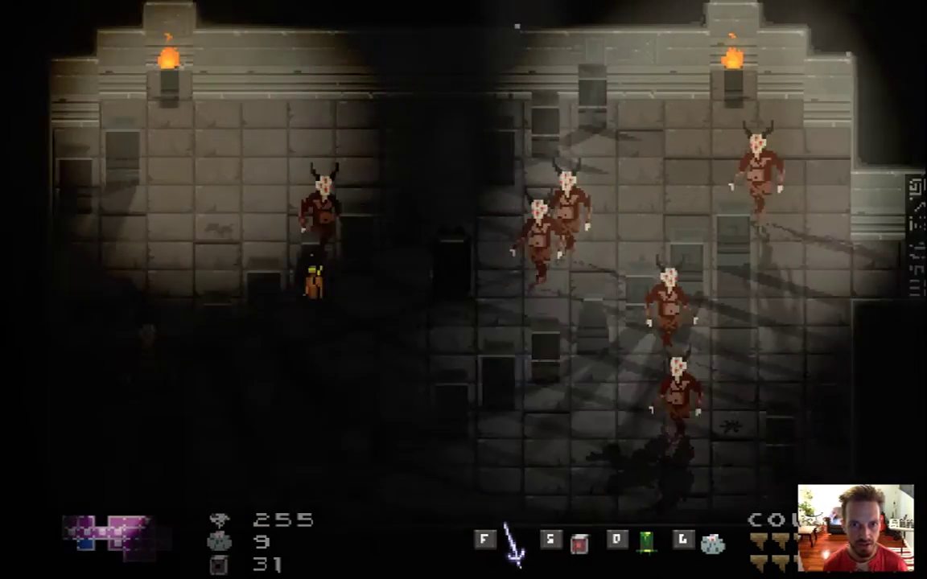
key("w")
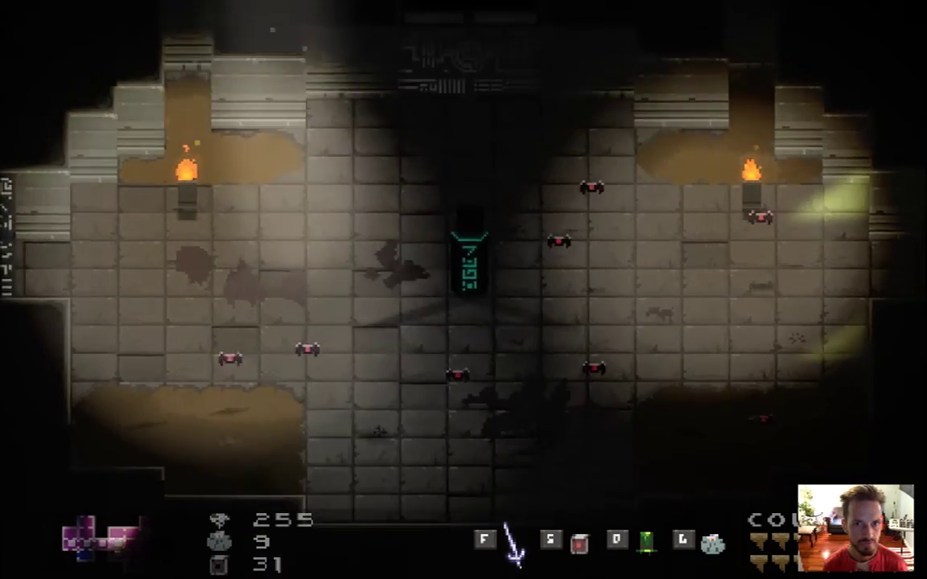
key("d")
key("w")
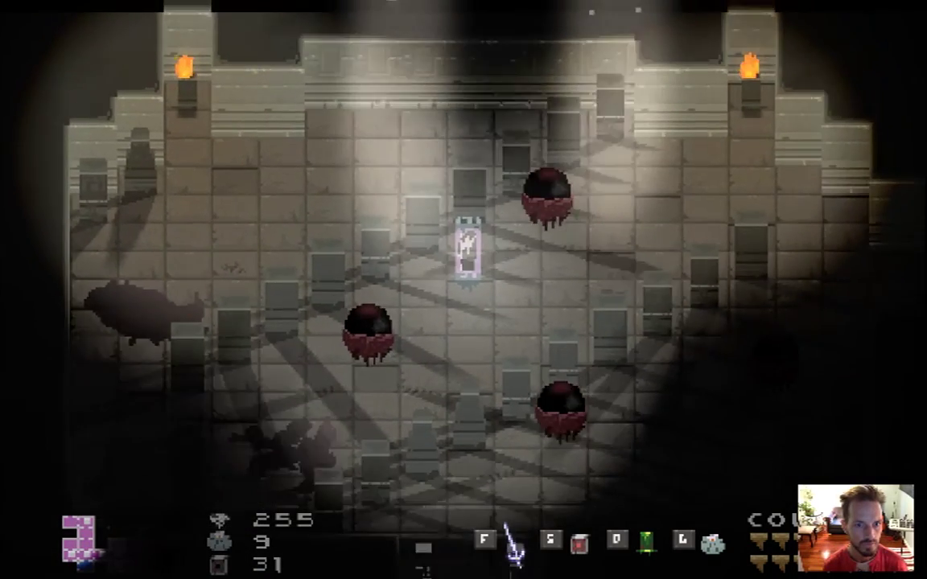
key("w")
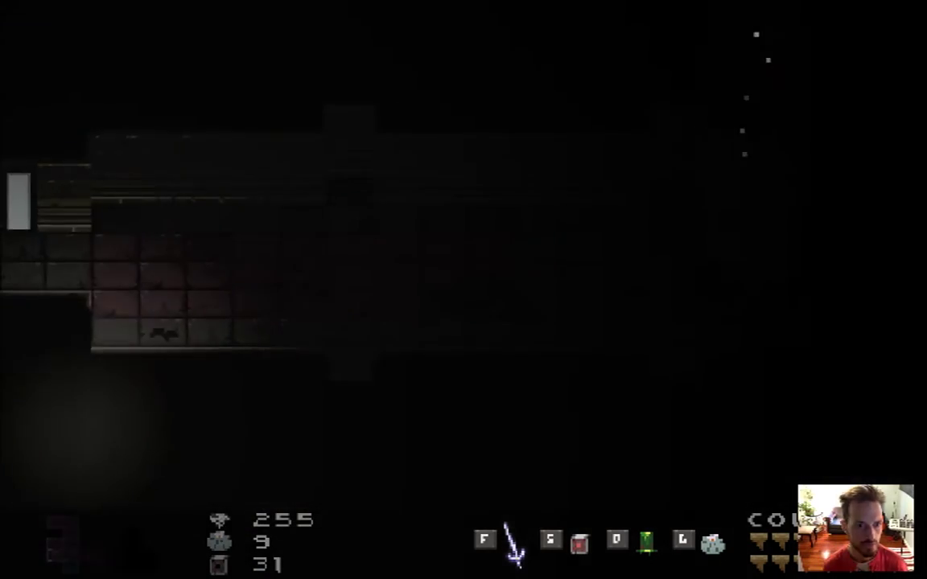
key("w")
key("d")
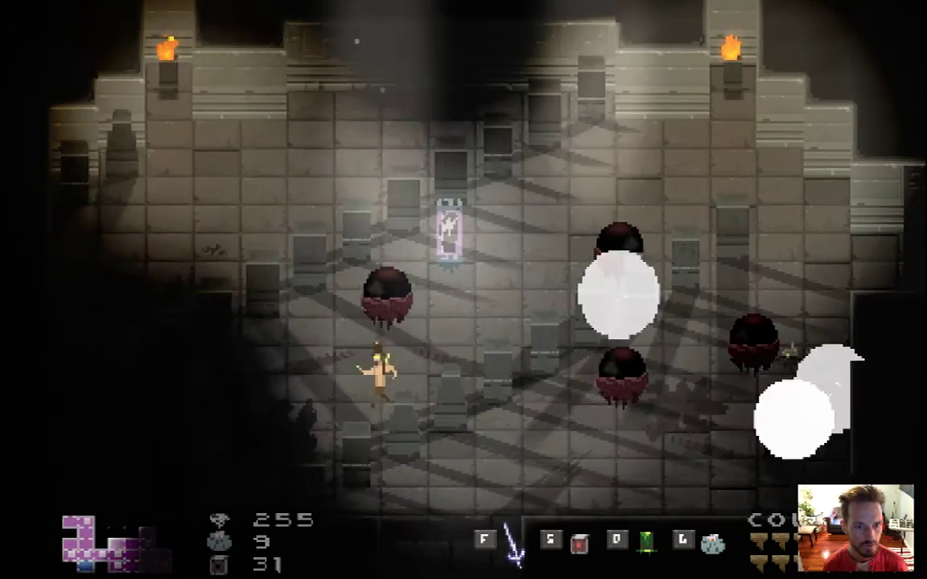
key("w")
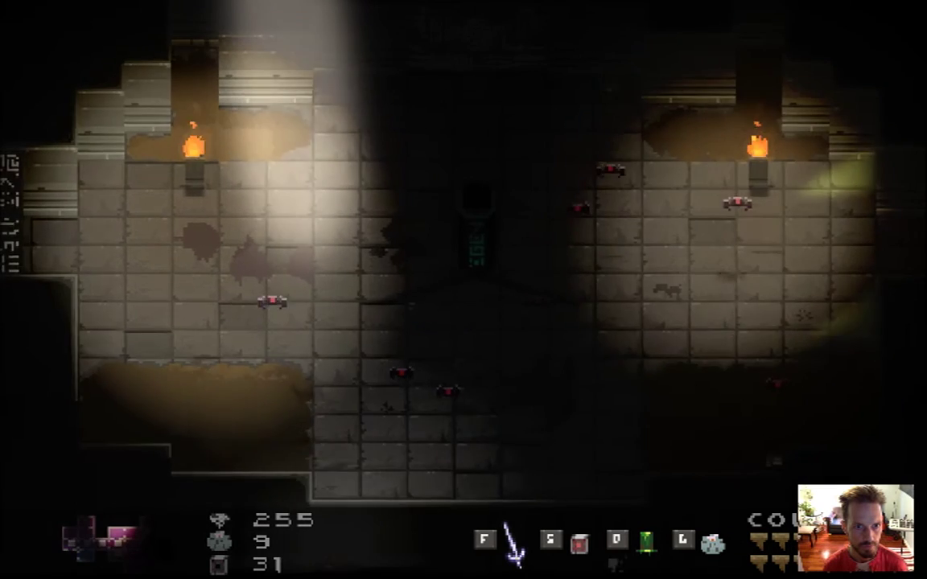
key("w")
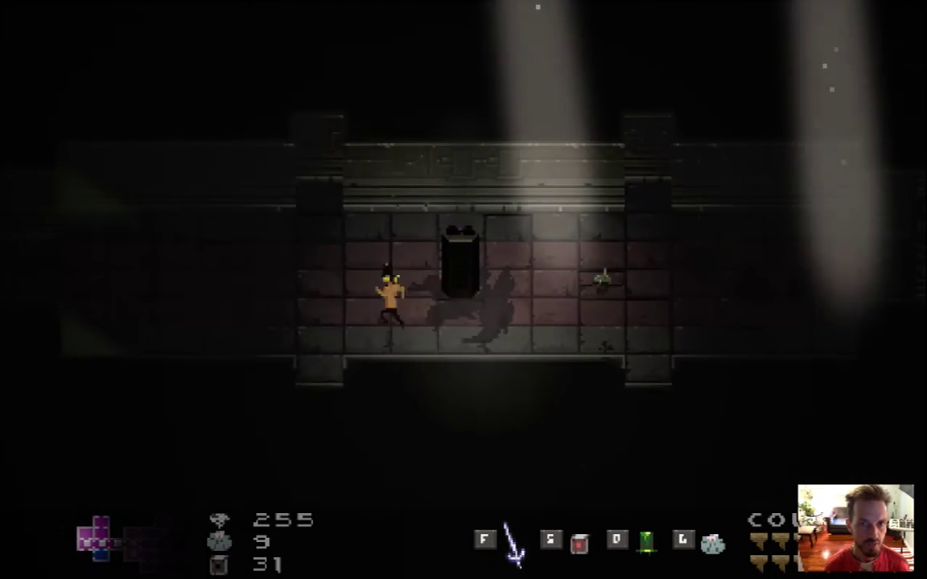
key("d")
key("w")
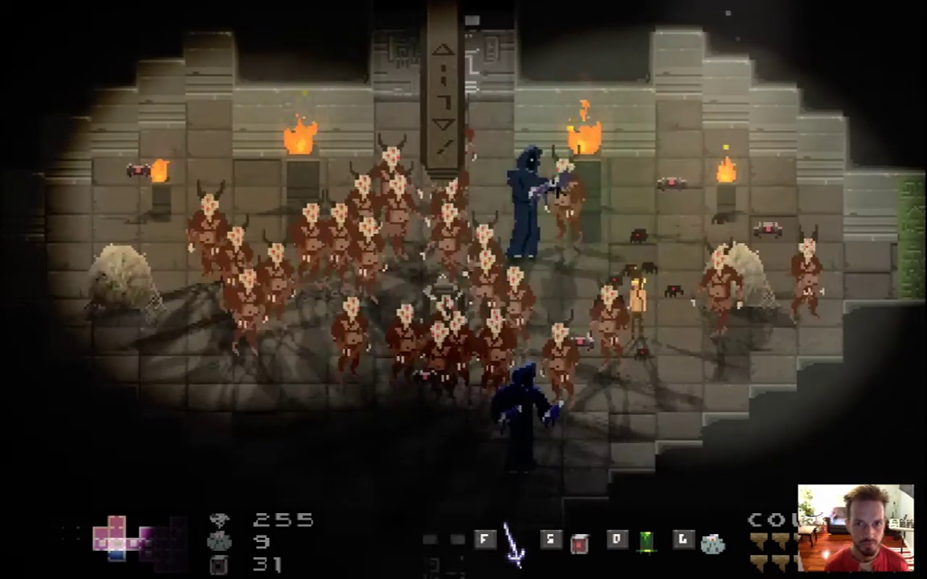
Step: Pause the dungeon playtest and switch back to Xcode with the game still running
key("Escape")
key("super+Tab")
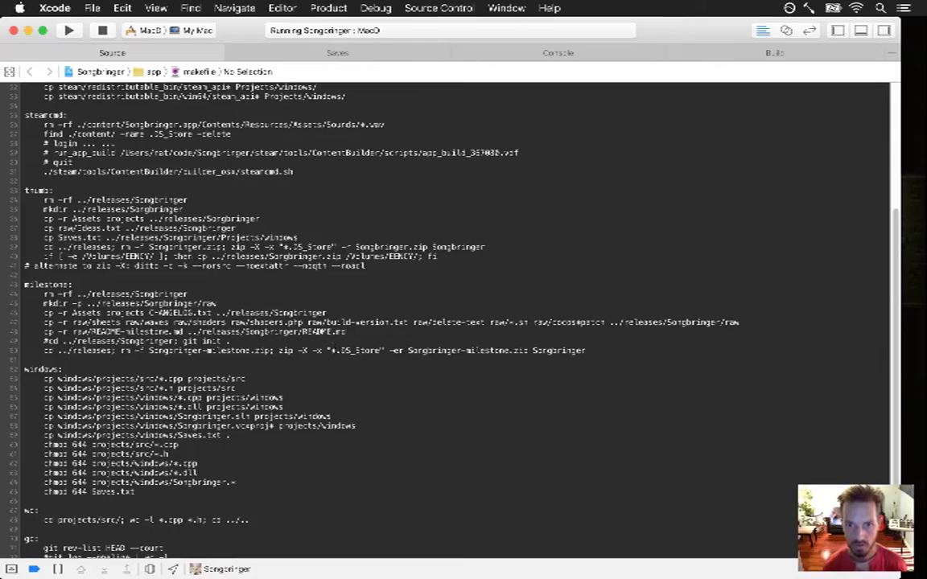
Step: Switch to the Songbringer Trello board in Safari and search for the viewer's username among people to add as board members
key("super+Tab")
left_click(298, 303)
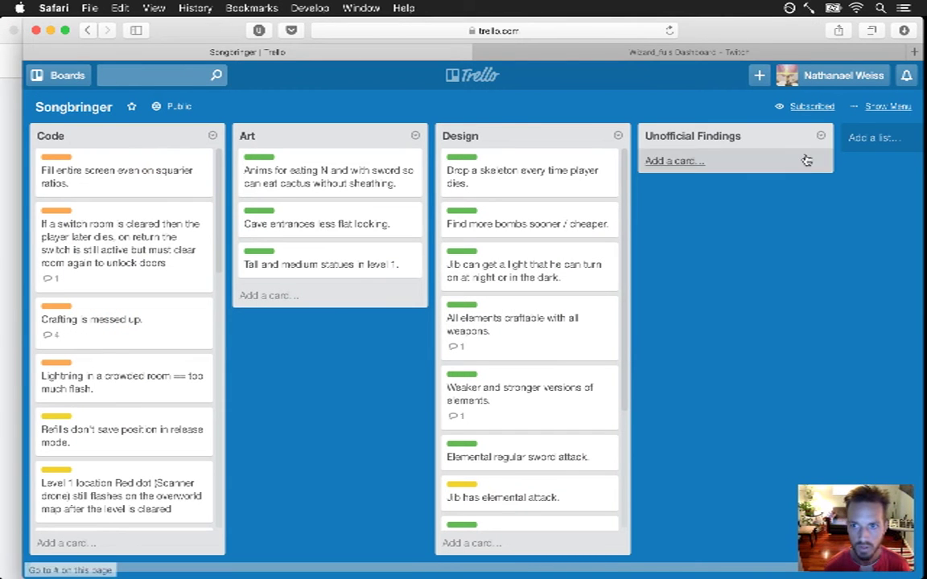
left_click(883, 107)
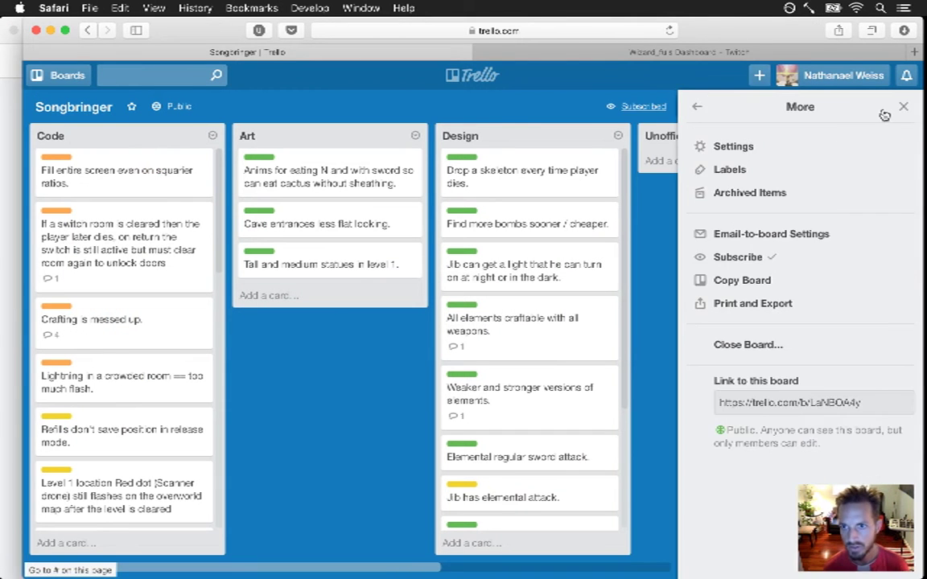
left_click(697, 106)
left_click(768, 180)
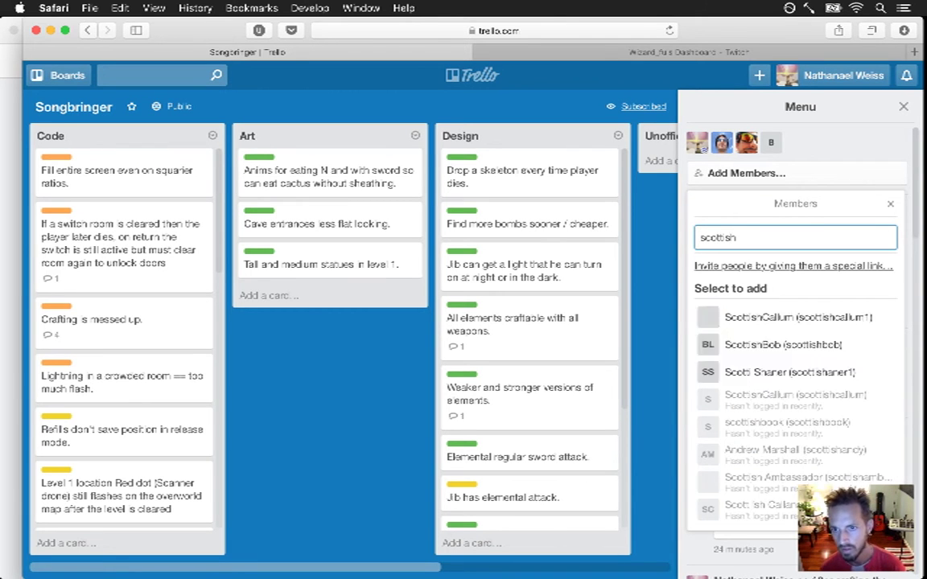
type("pizza")
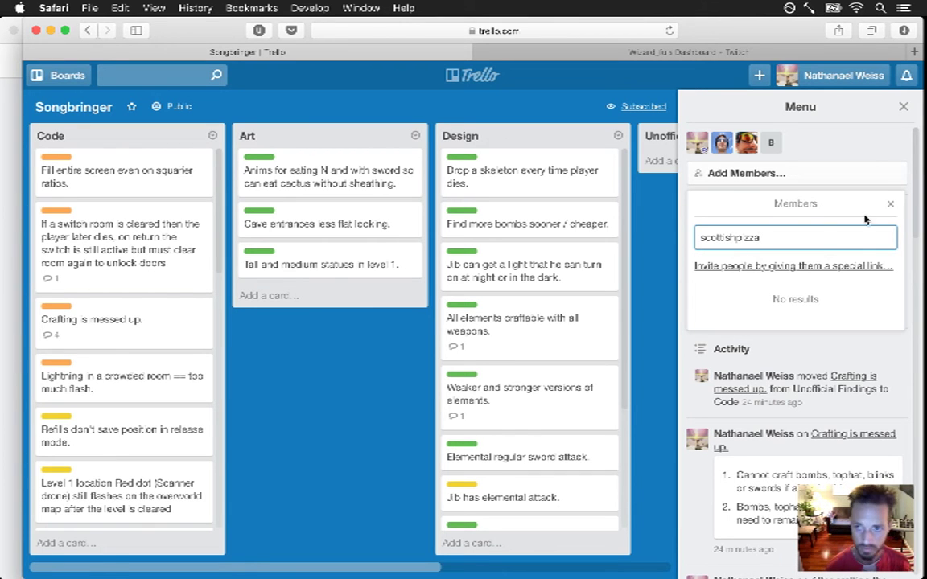
left_click(889, 204)
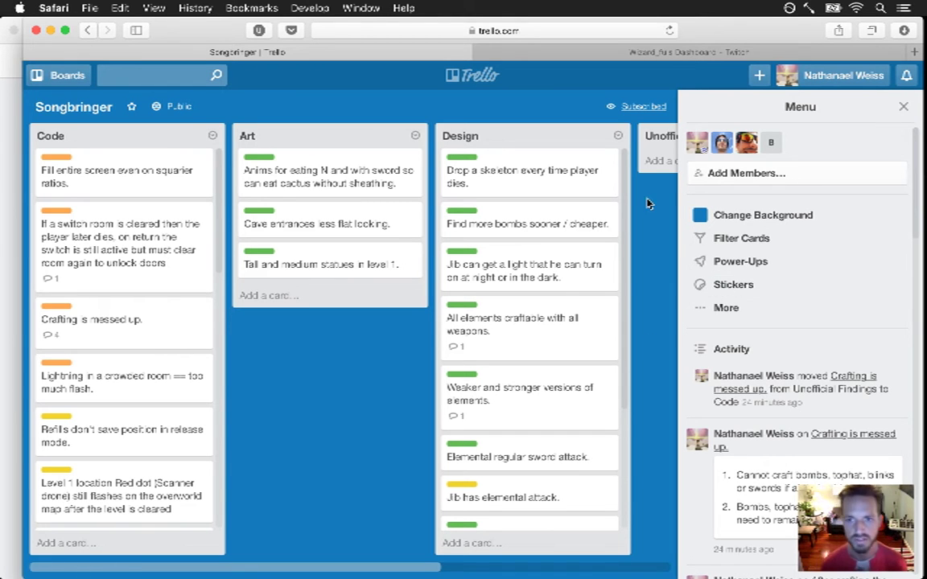
left_click(902, 108)
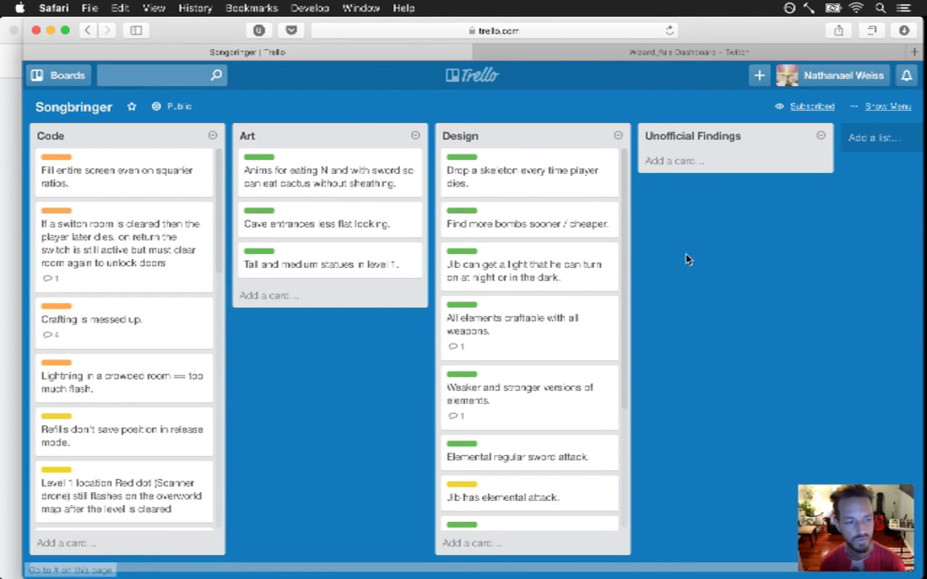
Step: Look through the cards in the Code list of the Trello board
key("super+Tab")
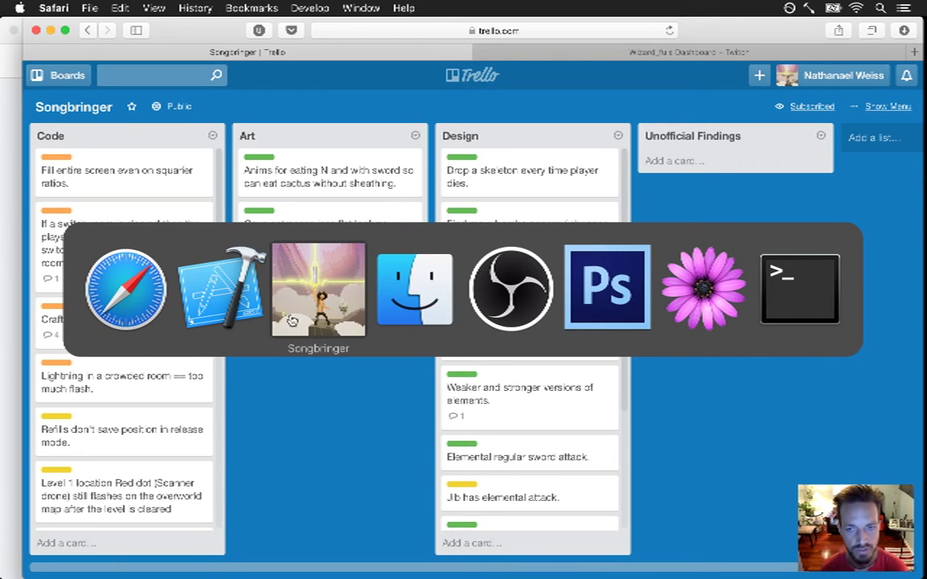
left_click(94, 292)
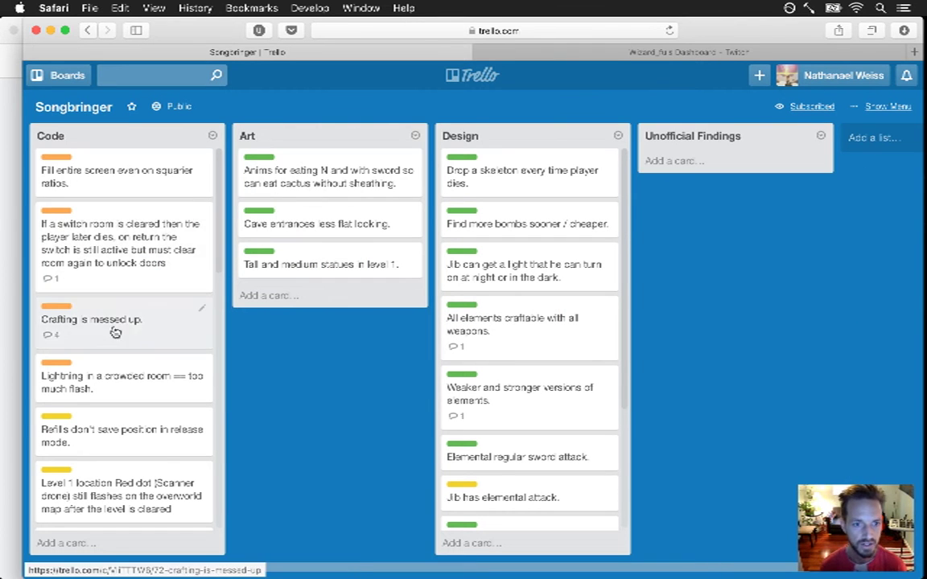
left_click_drag(217, 239, 206, 135)
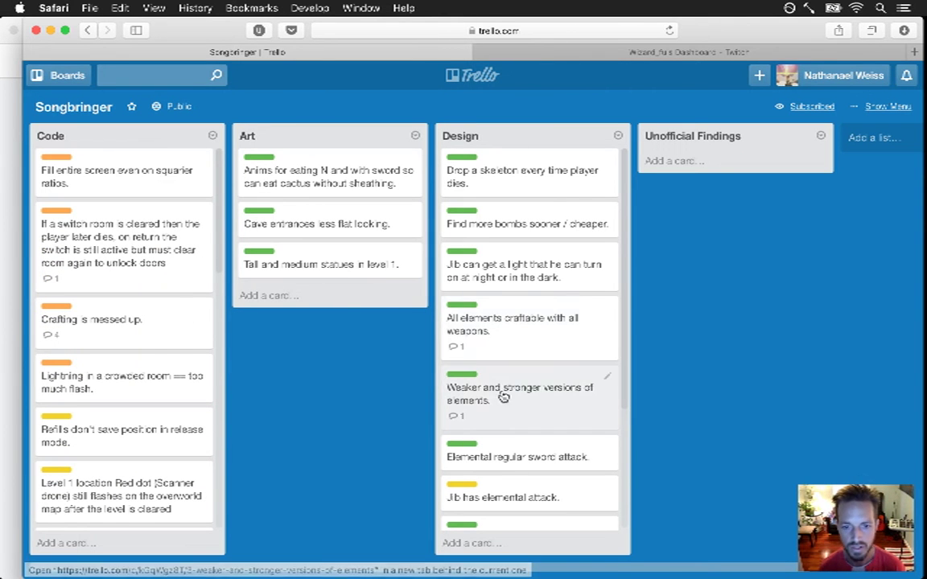
Step: Switch to the Songbringer game and continue the paused playtest
key("super+Tab")
key("super+Tab")
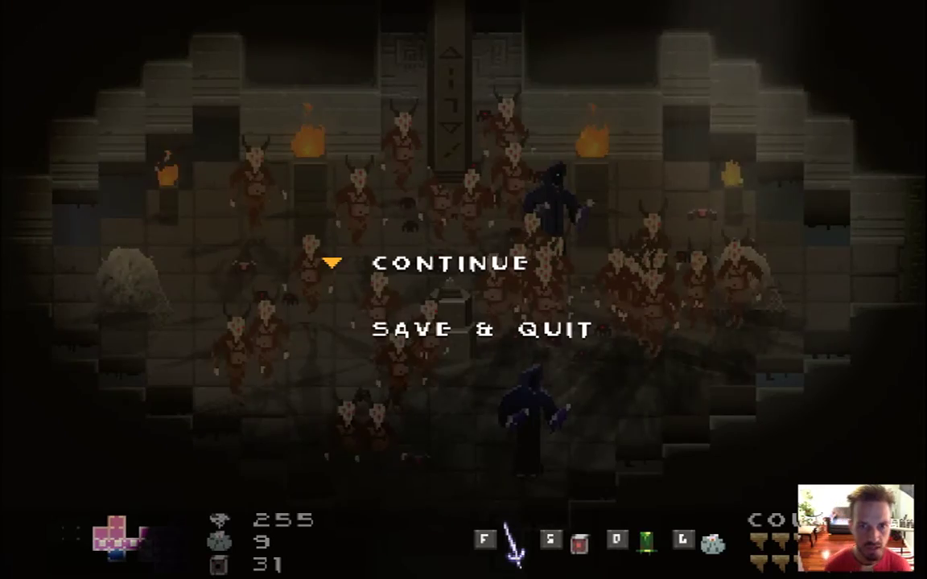
key("Return")
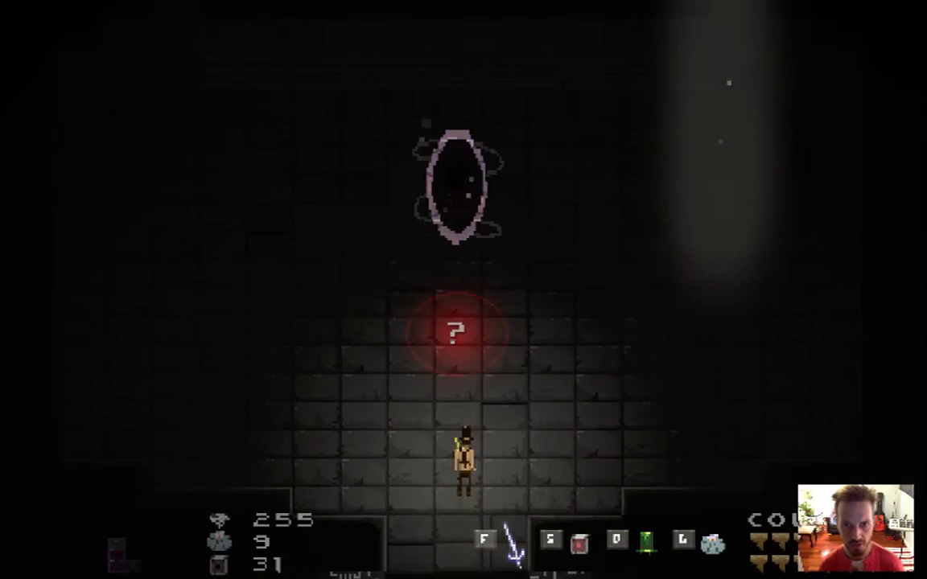
Step: Disable invincibility while in the dark portal room, and save and quit the playtest
key("Tab")
key("Tab")
key("g")
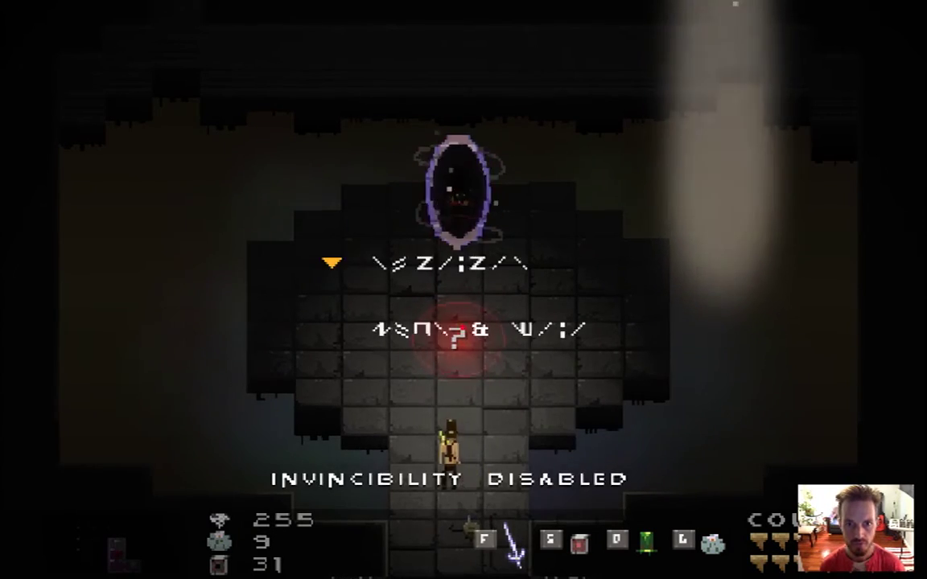
key("Escape")
key("Down")
key("Return")
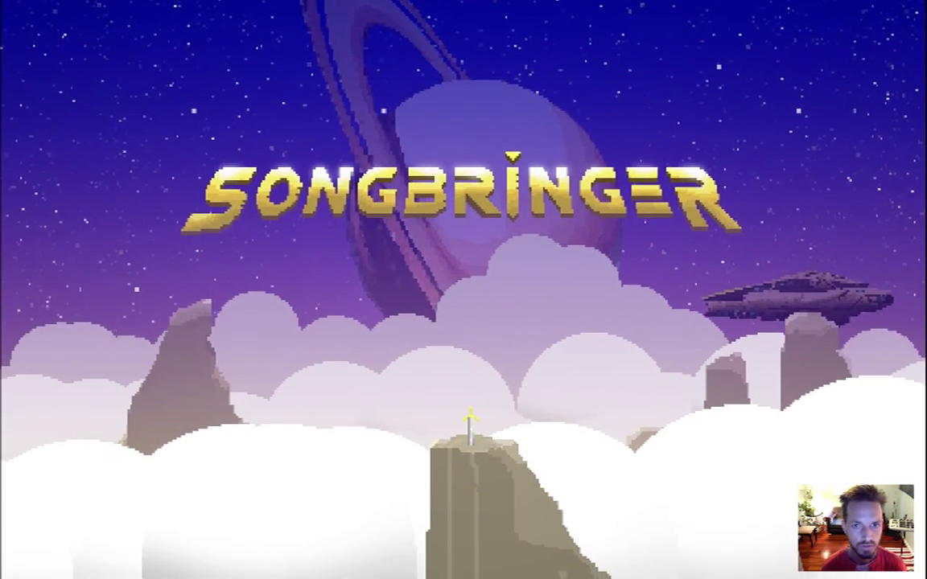
Step: Switch to Xcode and run the Songbringer project again to restart the game
key("super+Tab")
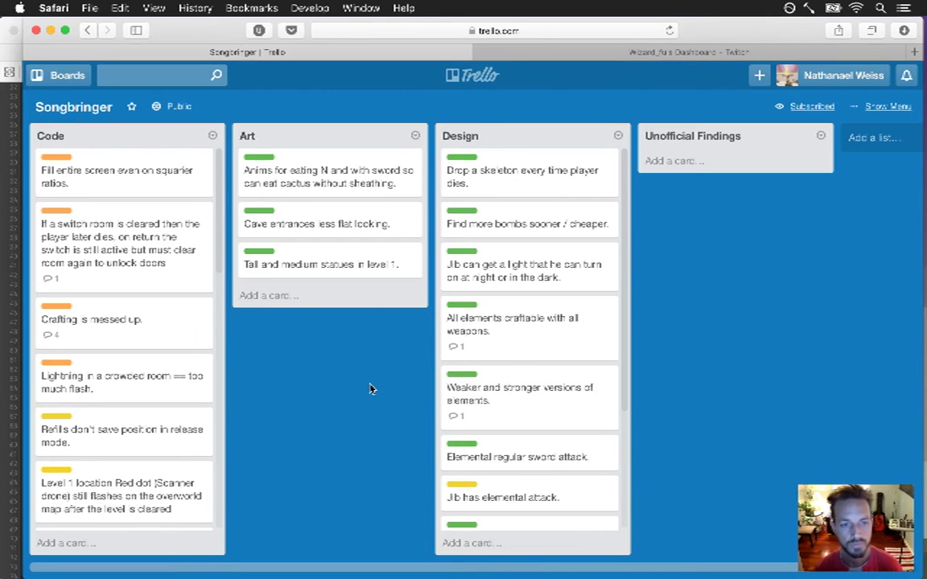
key("super+Tab")
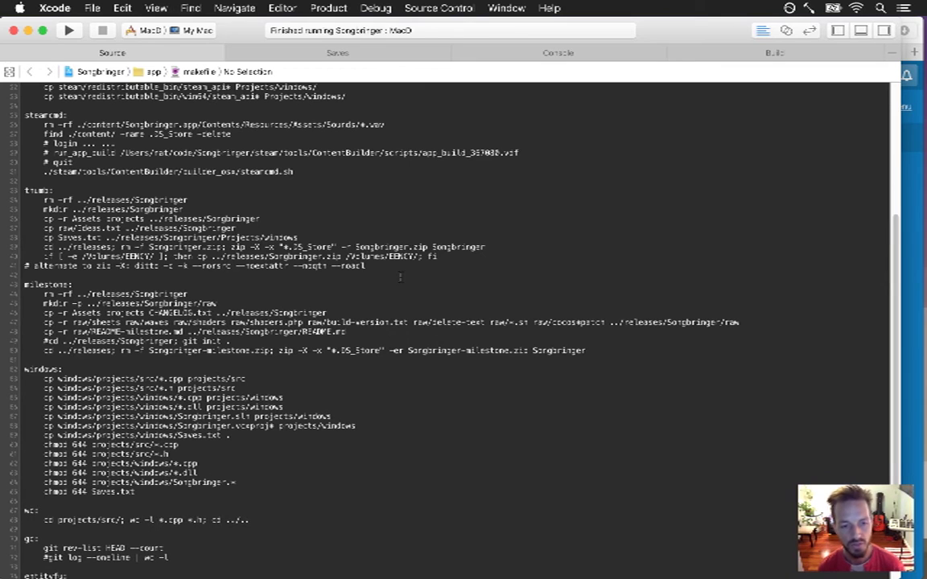
key("super+b")
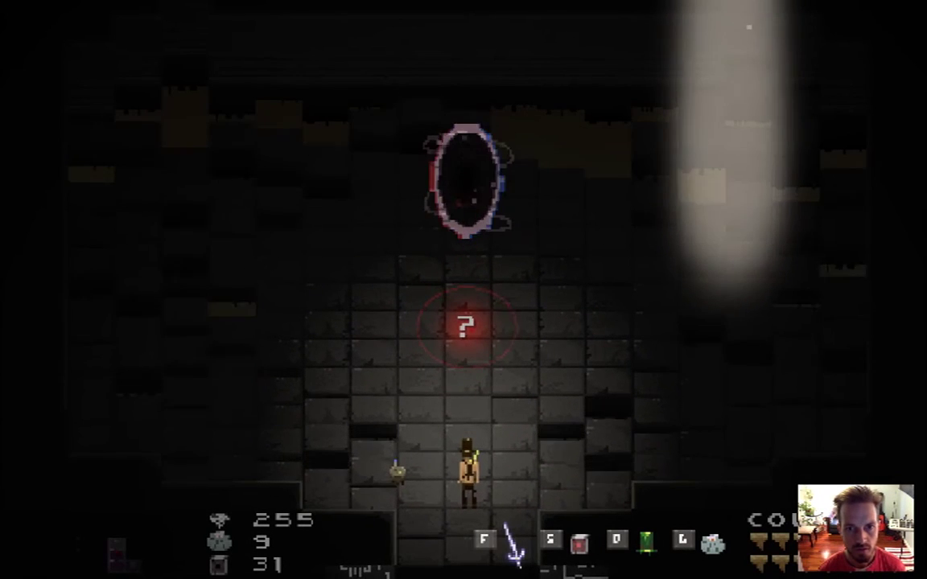
Step: Switch to the Trello board in Safari and add the viewer as a board member by their username
key("super+Tab")
key("super+Tab")
key("super+Tab")
key("super+shift+Tab")
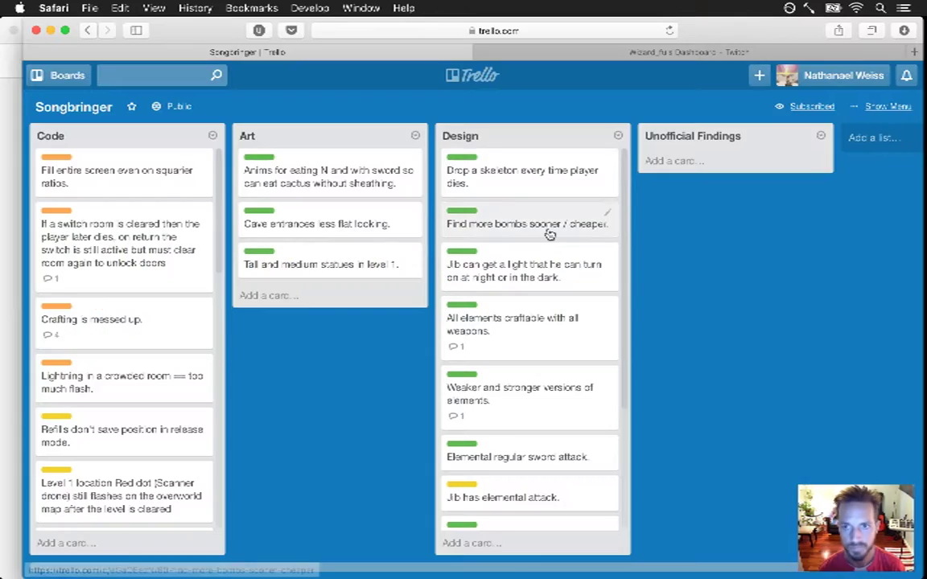
left_click(888, 107)
left_click(744, 172)
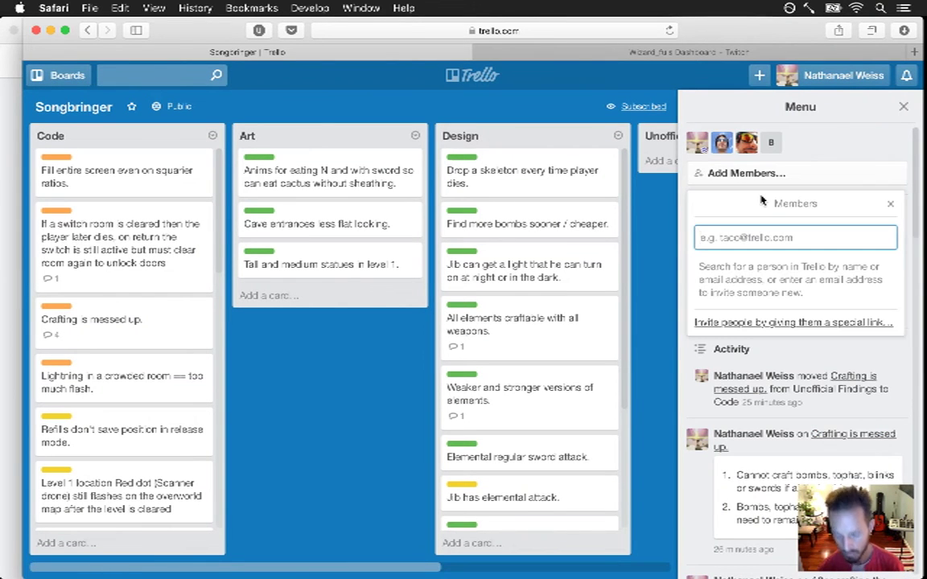
type("ScottishPizza")
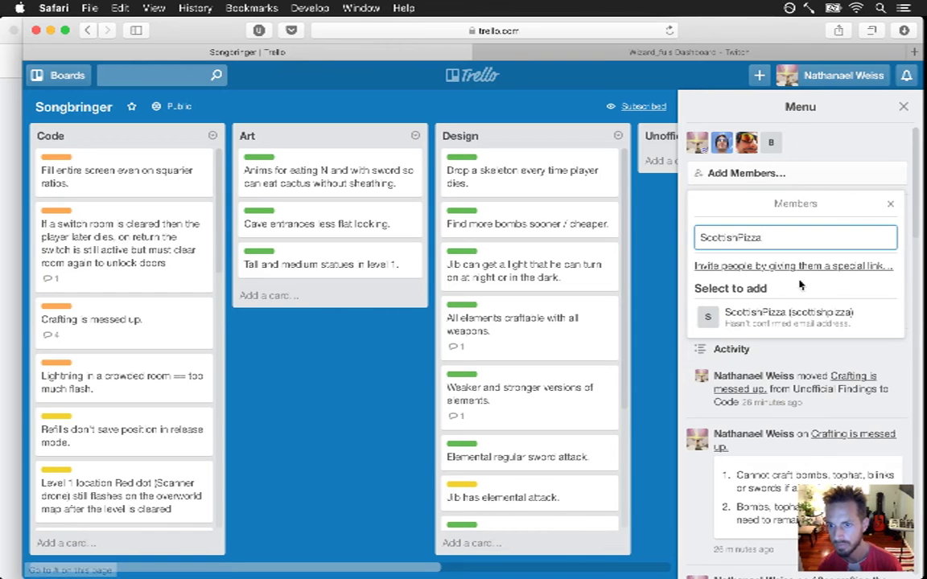
left_click(792, 316)
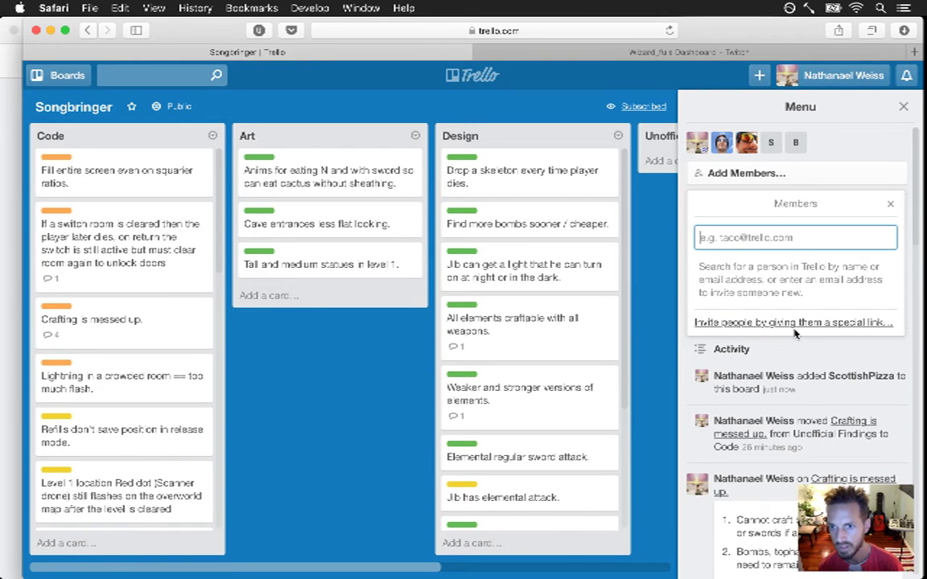
left_click(890, 208)
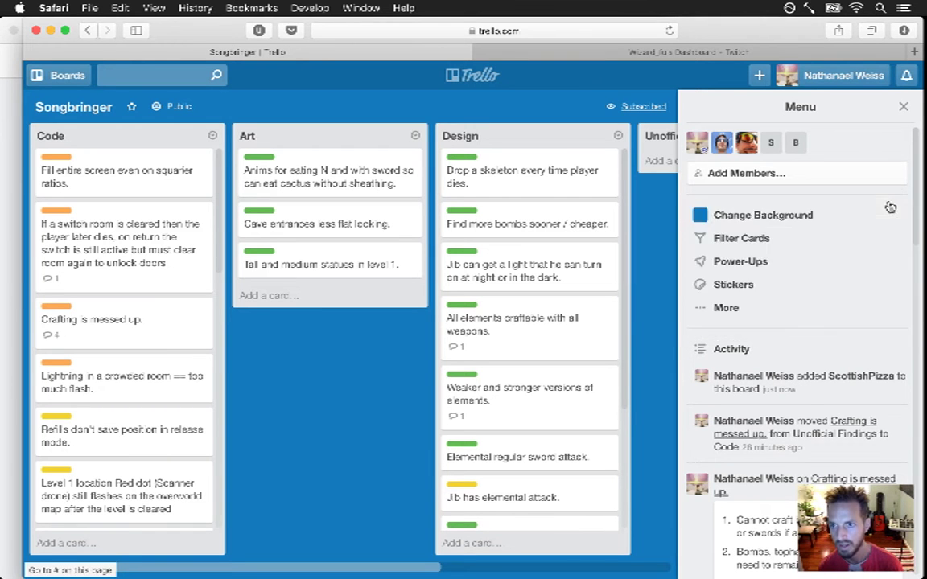
left_click(903, 107)
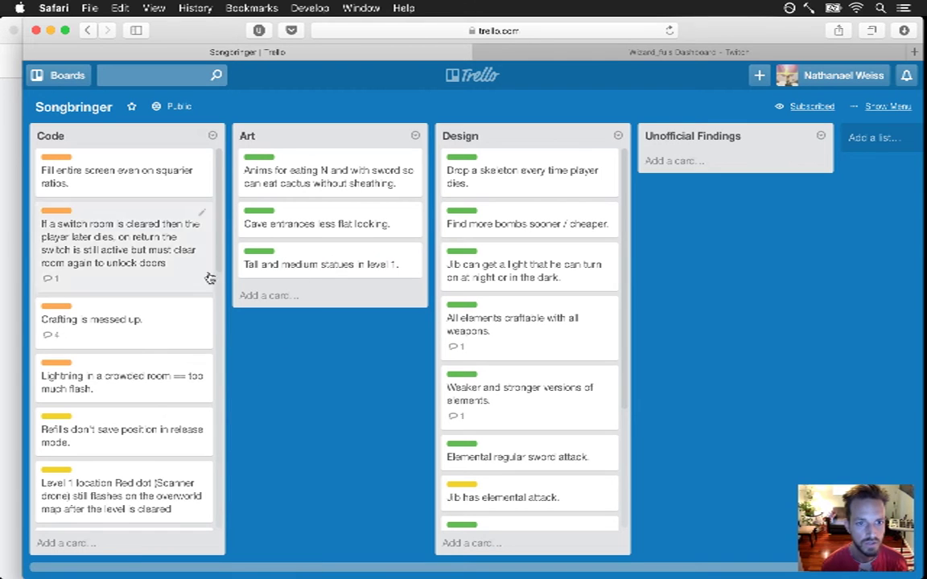
Step: Open the Code list card about the cleared switch room after the player dies, and review its comments and activity
left_click_drag(221, 231, 203, 215)
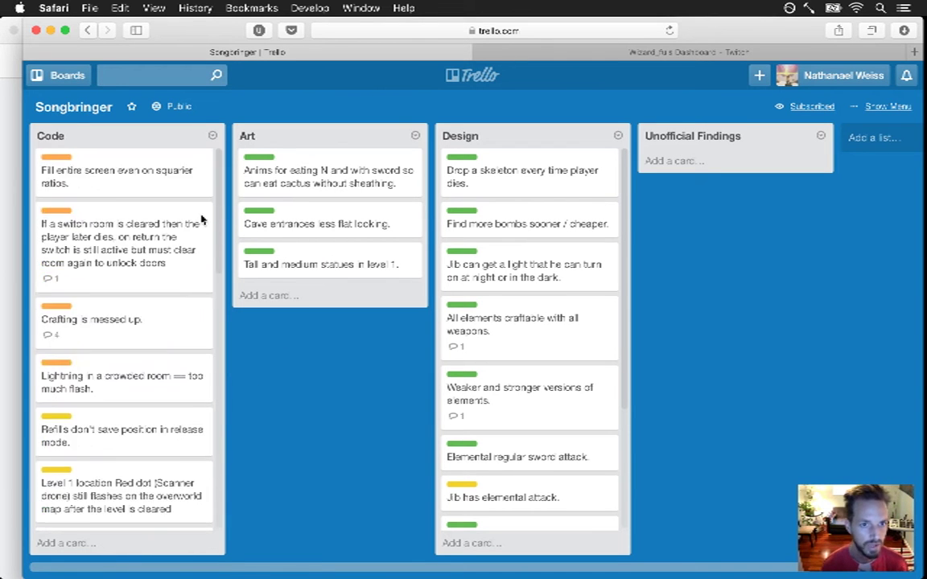
left_click(112, 241)
left_click(305, 288)
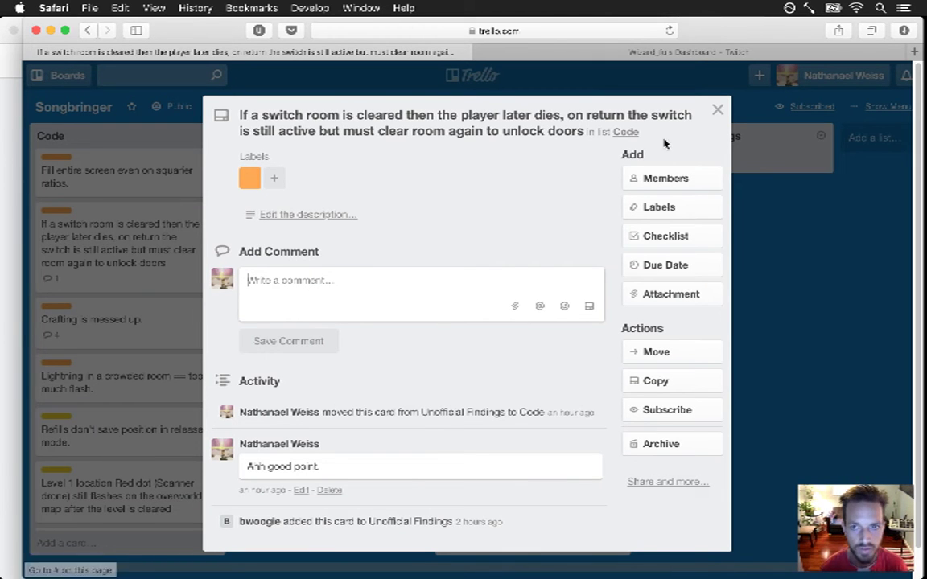
left_click(717, 110)
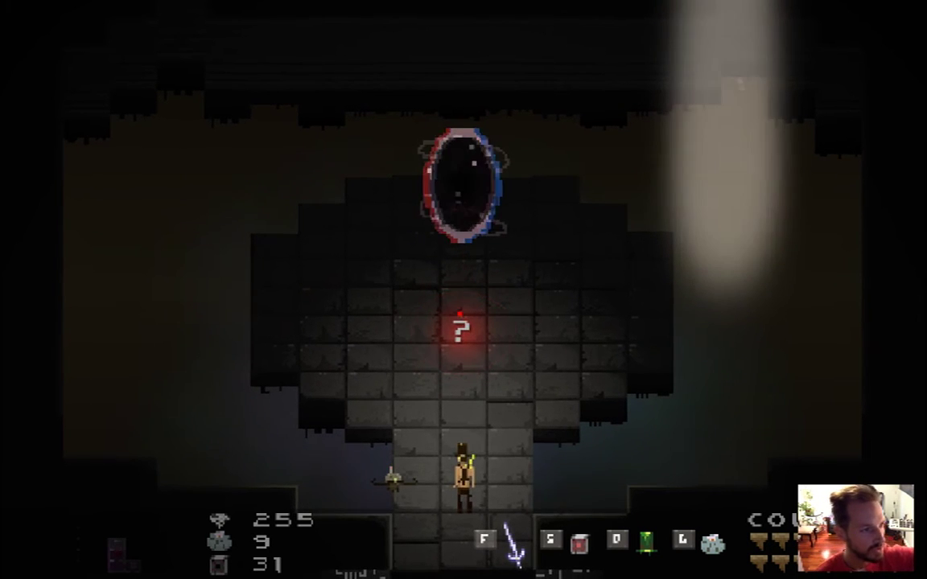
Step: Pause and resume the playtest, and move the character up through the red question mark towards the portal
key("Escape")
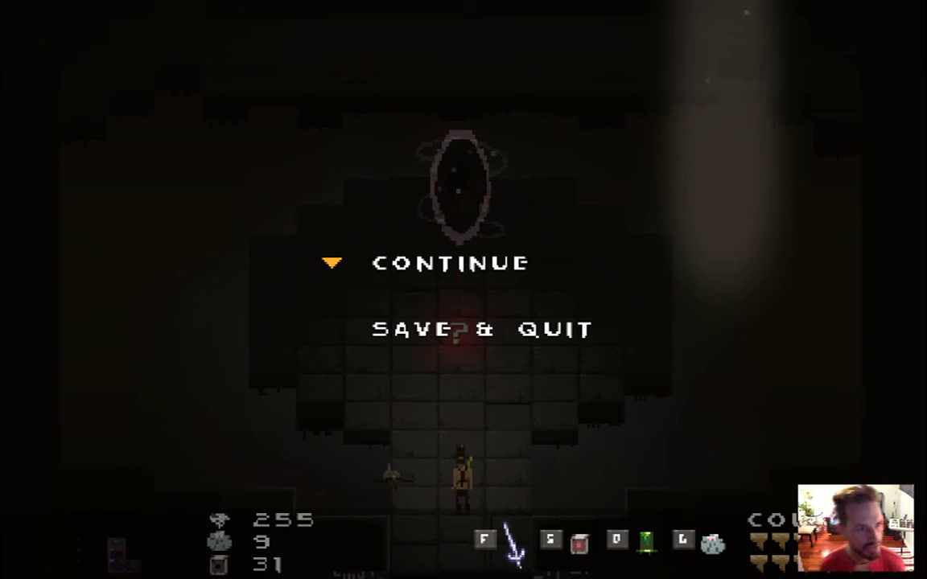
key("Up")
key("Return")
key("Up")
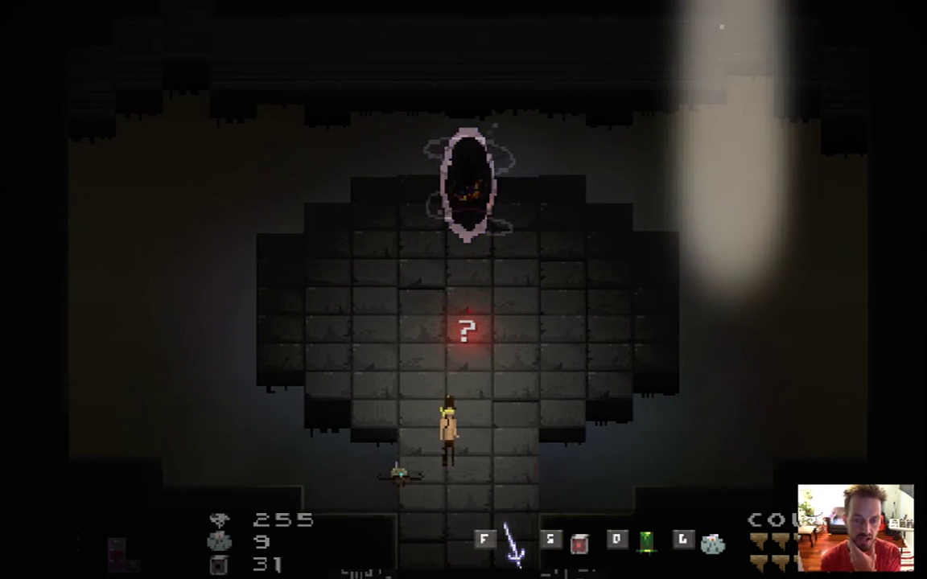
key("Up")
key("Right")
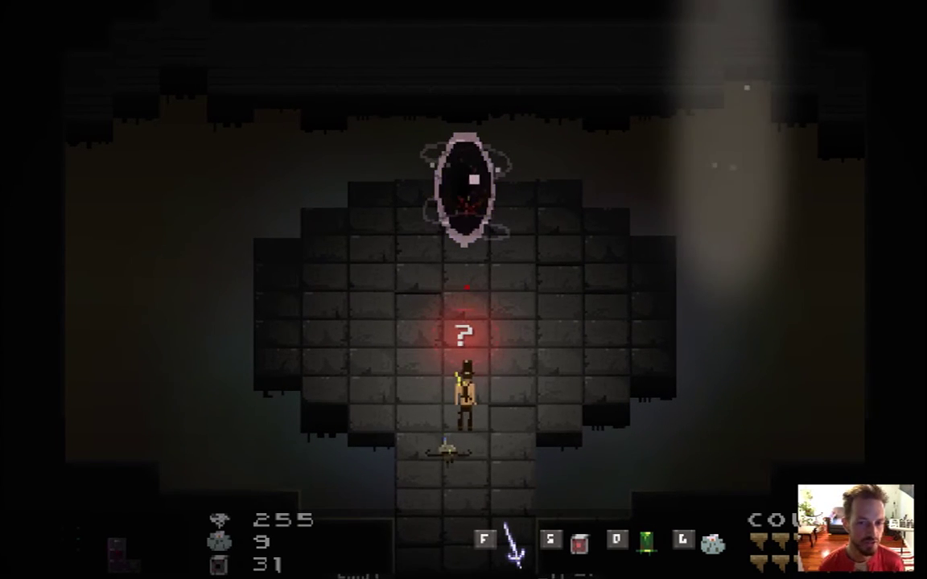
key("Up")
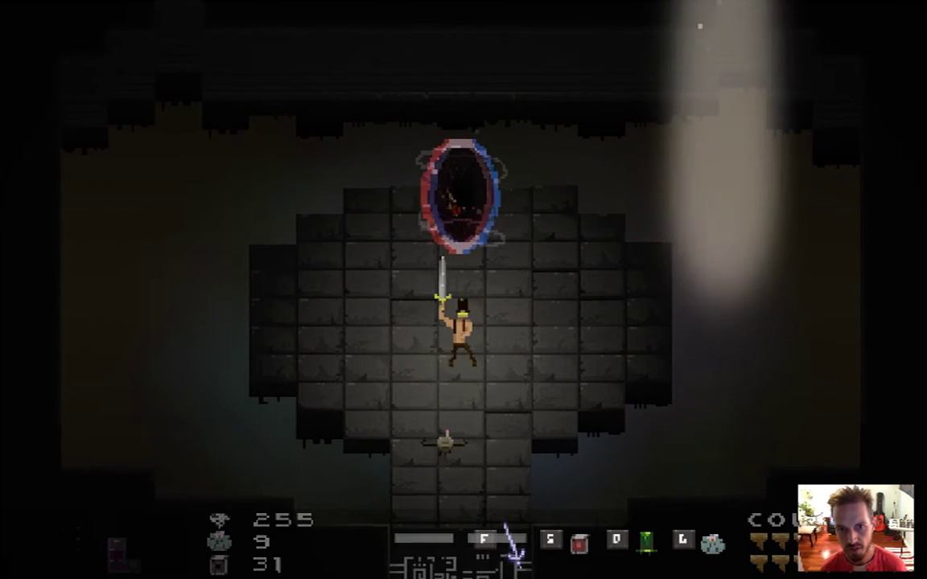